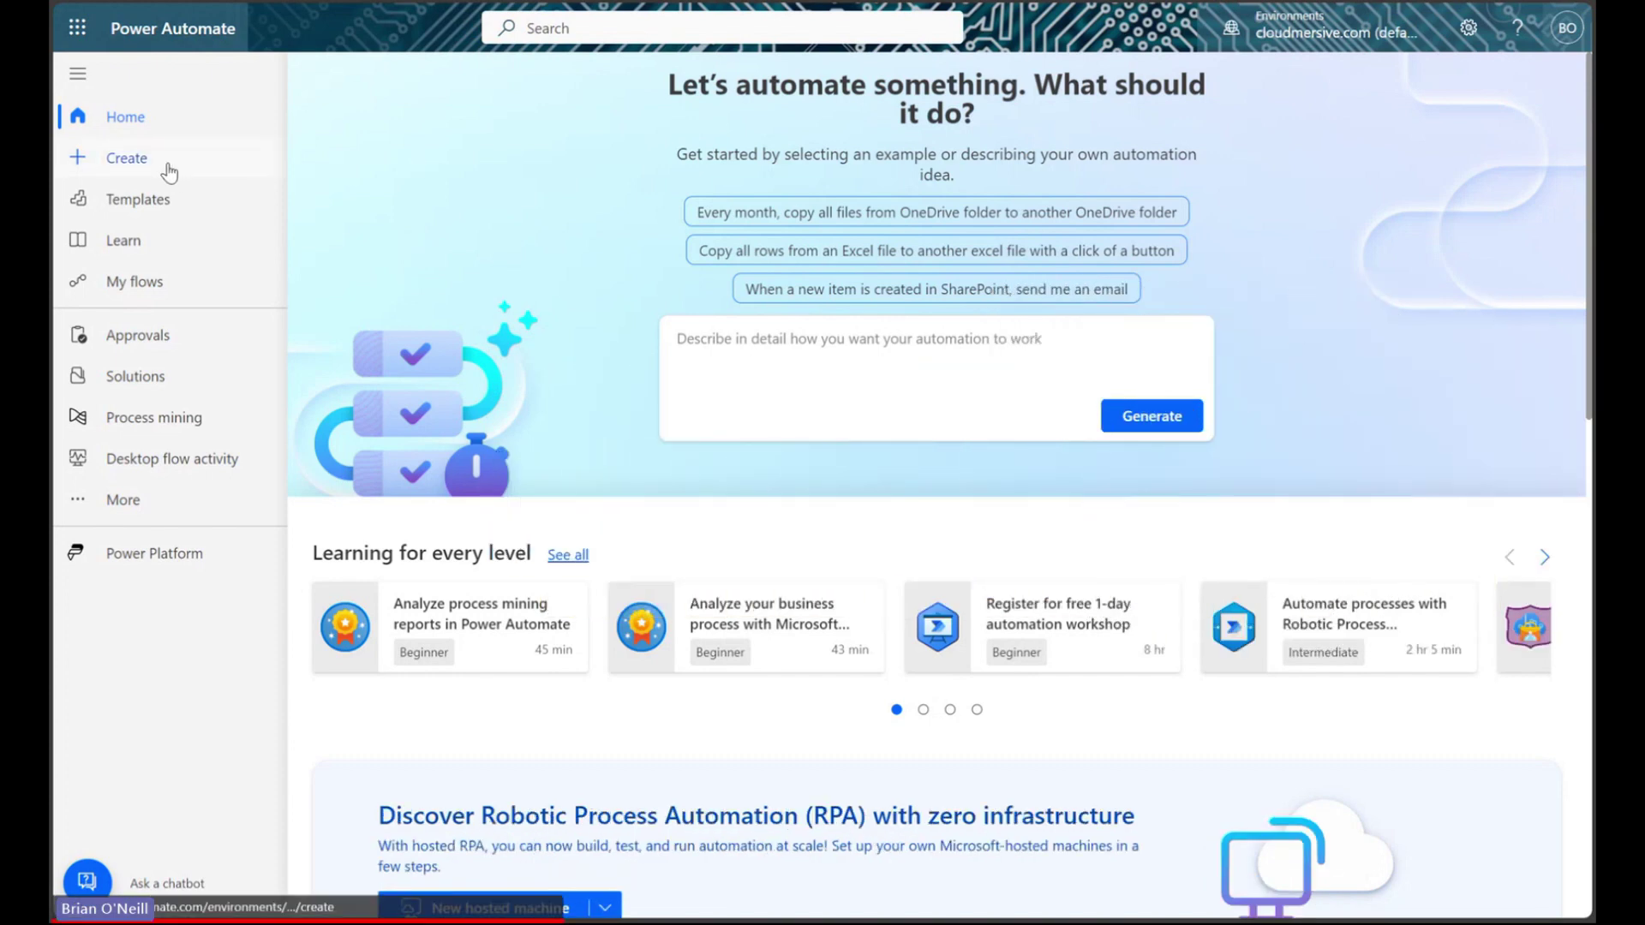
Create an untitled instant cloud flow with 'Manually trigger a flow' and close the Copilot pane.
{"action": "left_click", "coordinate": [171, 161]}
{"action": "left_click", "coordinate": [600, 292]}
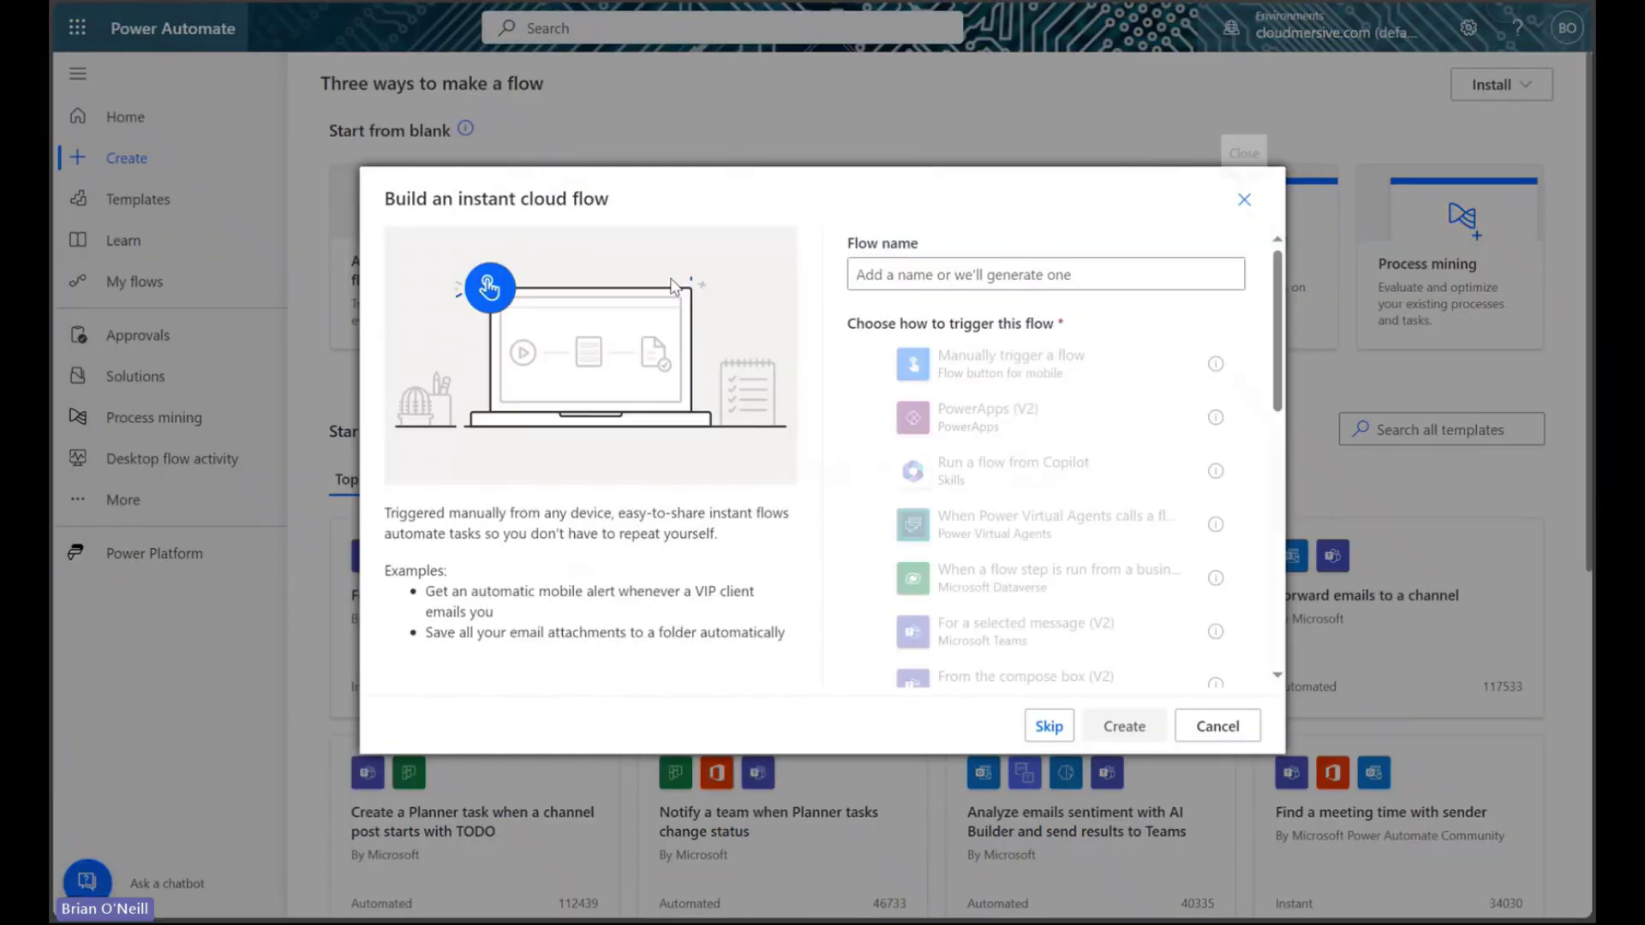
{"action": "left_click", "coordinate": [1016, 370]}
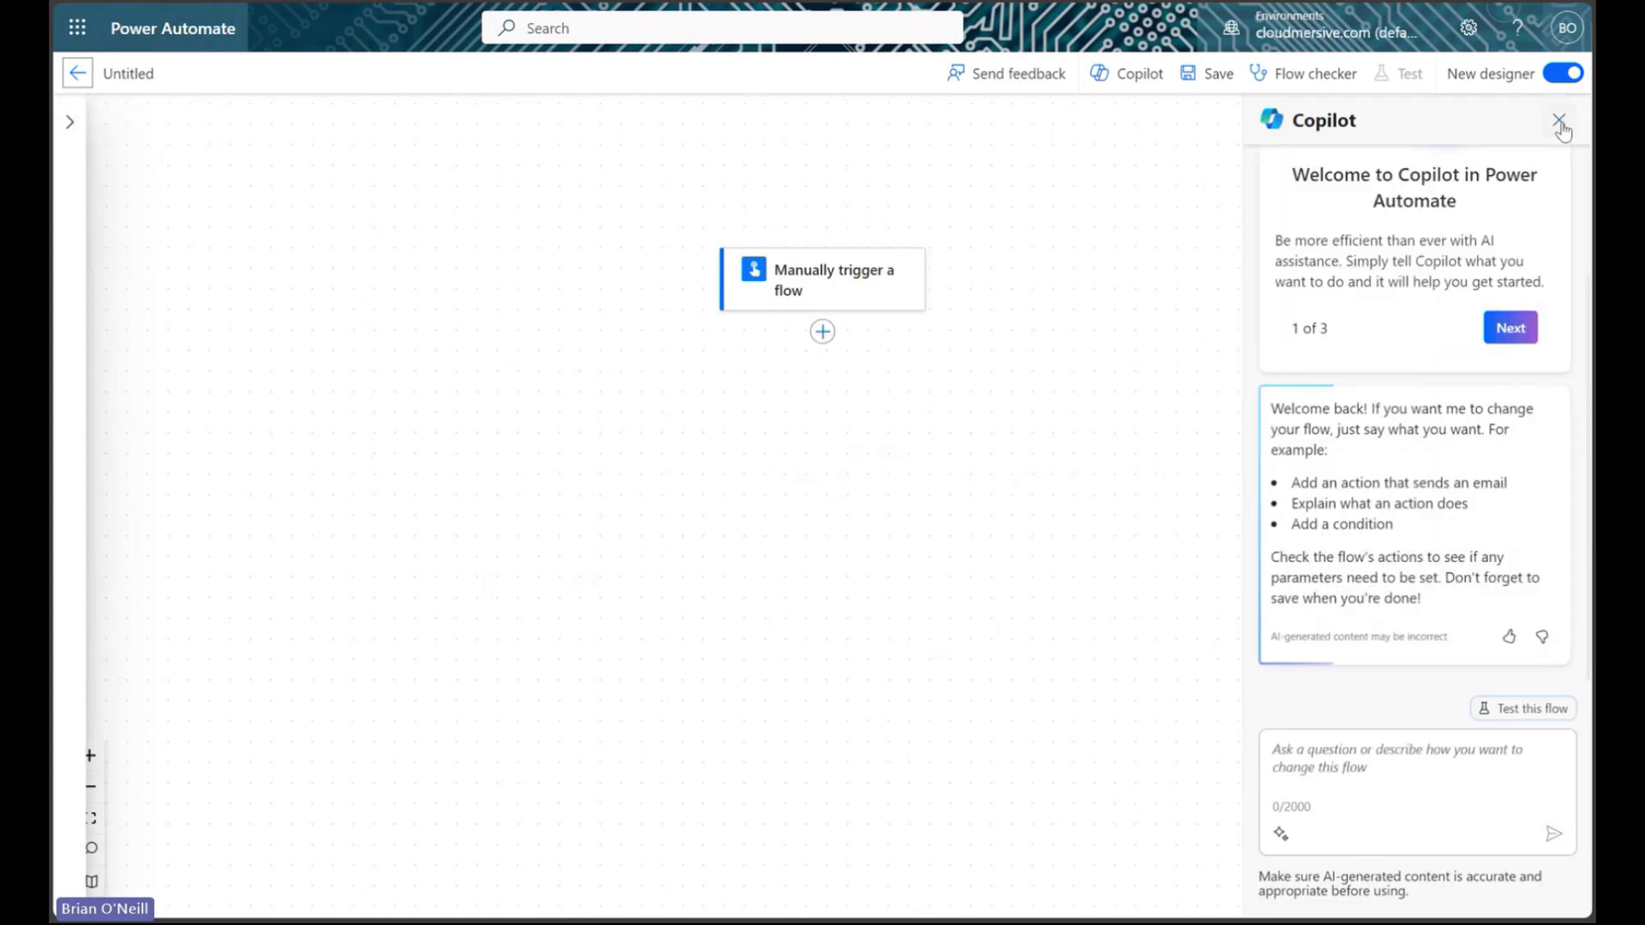
{"action": "left_click", "coordinate": [1559, 120]}
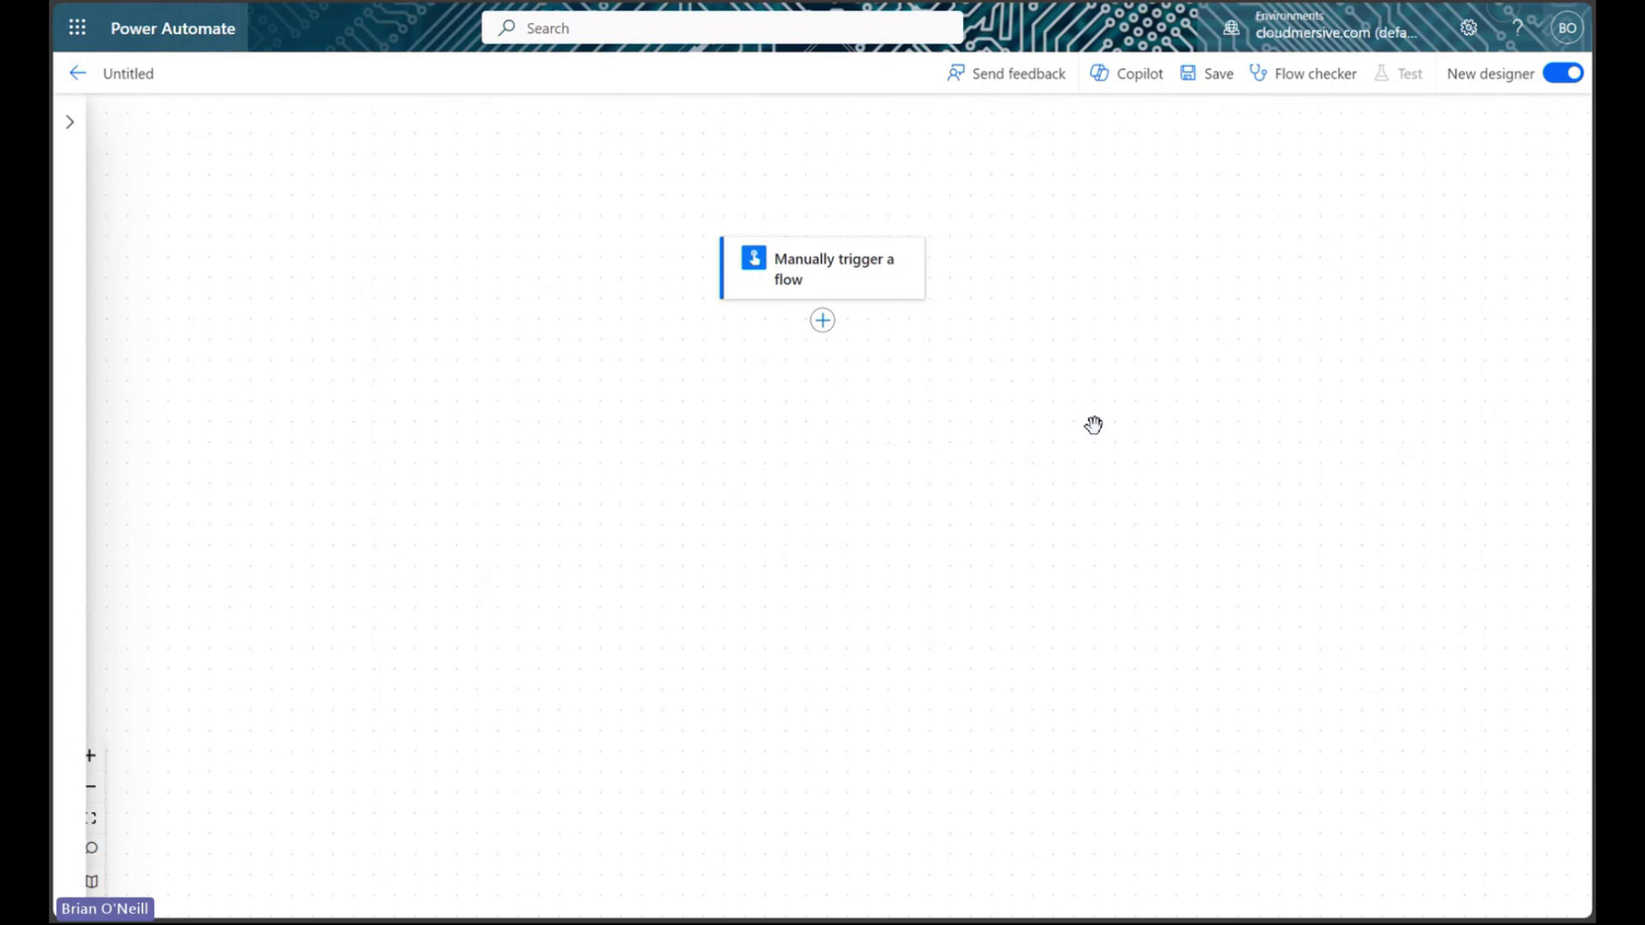
Add the OneDrive Get file content action below the manual trigger.
{"action": "left_click", "coordinate": [823, 321]}
{"action": "left_click", "coordinate": [871, 328]}
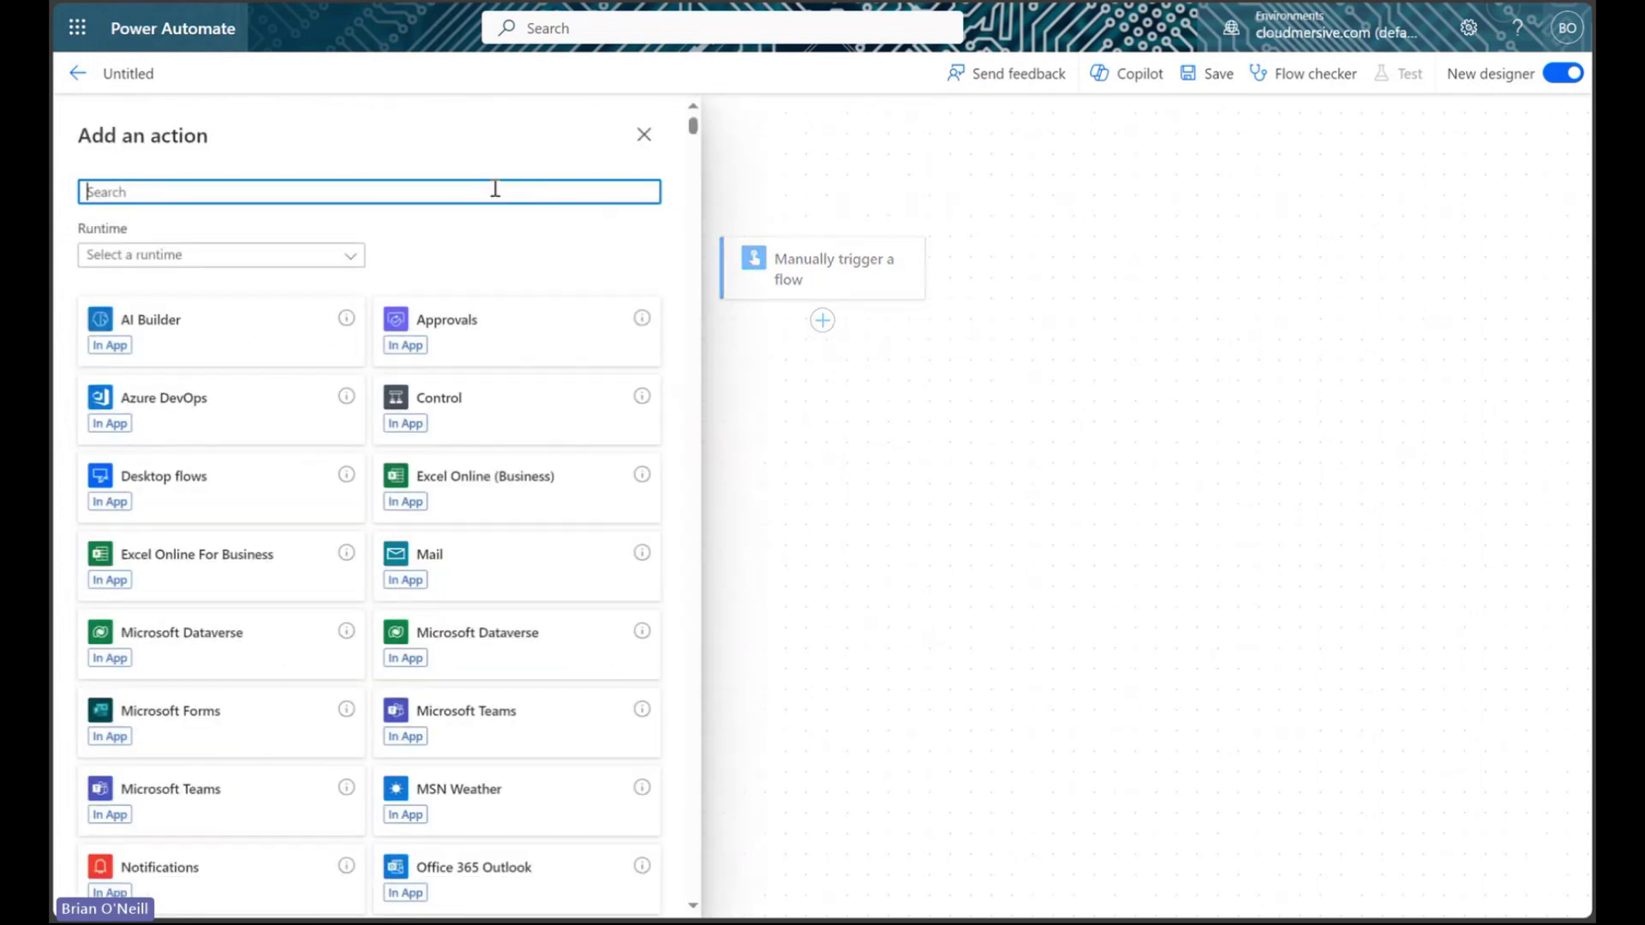
{"action": "type", "text": "get t"}
{"action": "type", "text": "ile content"}
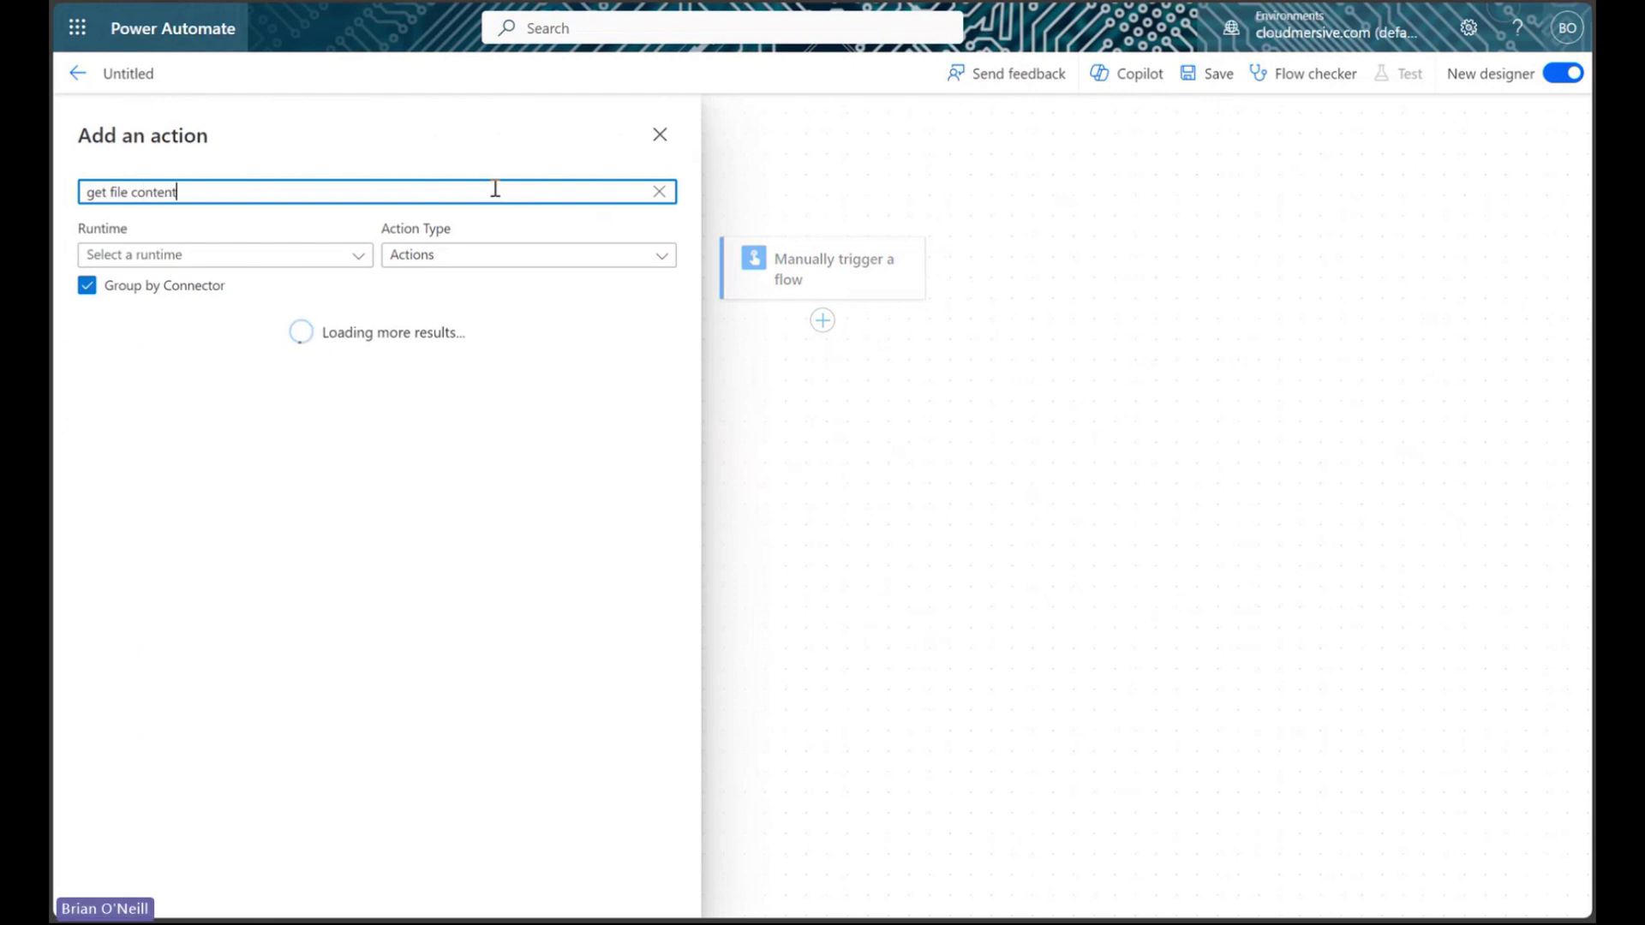
{"action": "left_click", "coordinate": [324, 399]}
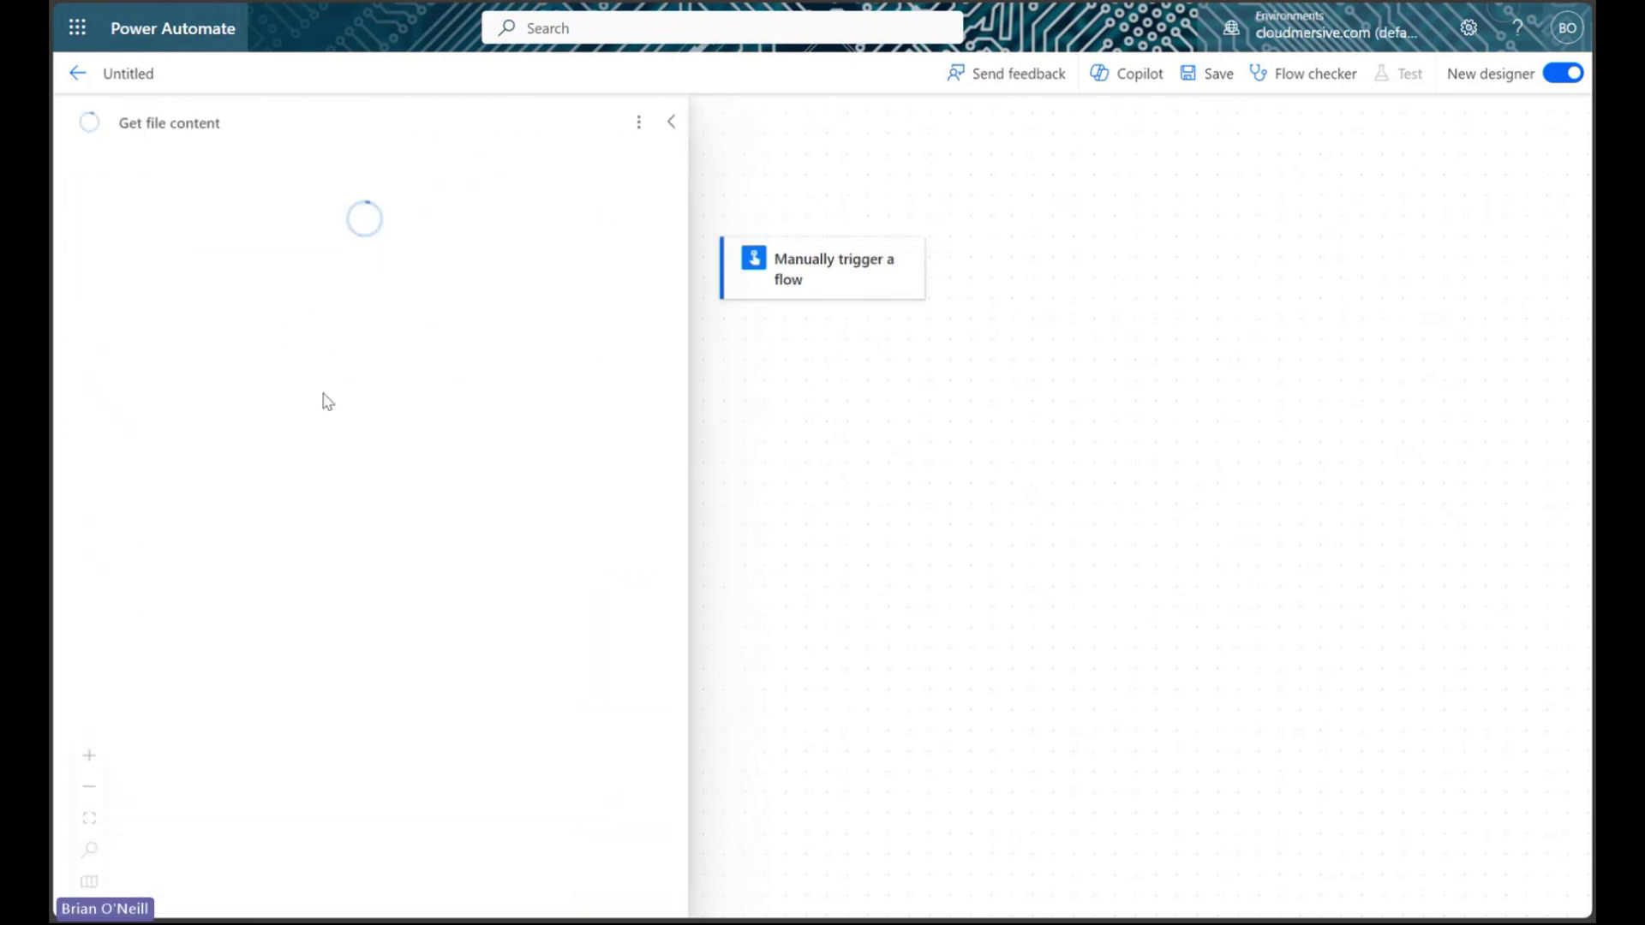
Set its file to Root > Sample Files > sampledocwithpicture.docx and collapse the panel.
{"action": "left_click", "coordinate": [650, 272]}
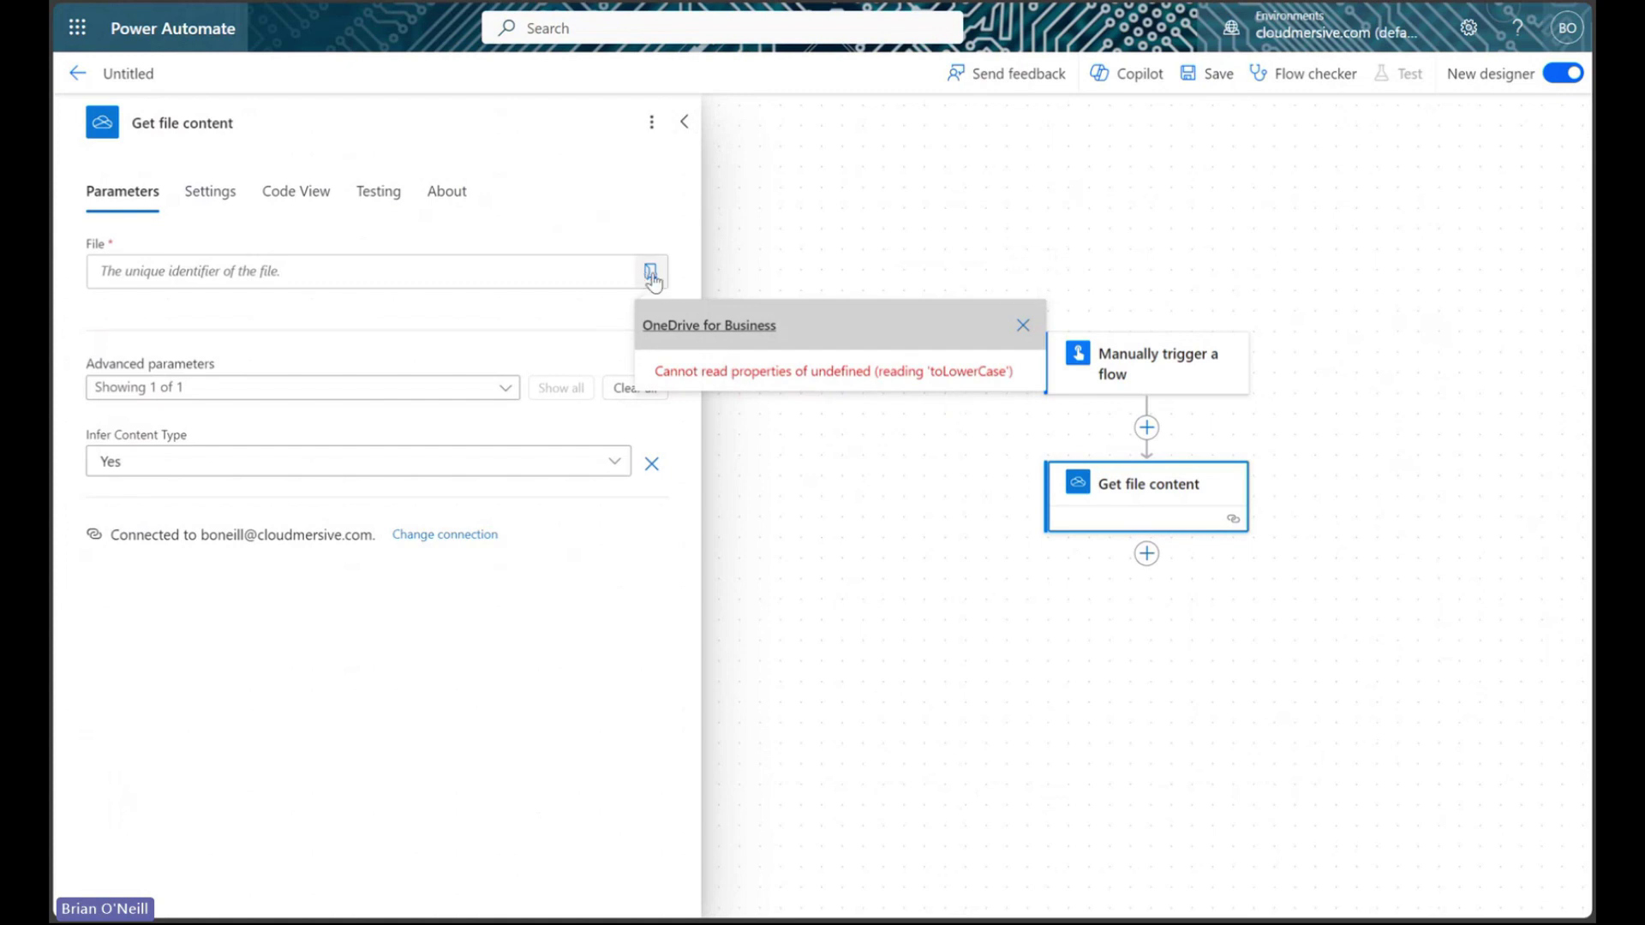
{"action": "left_click", "coordinate": [1020, 324]}
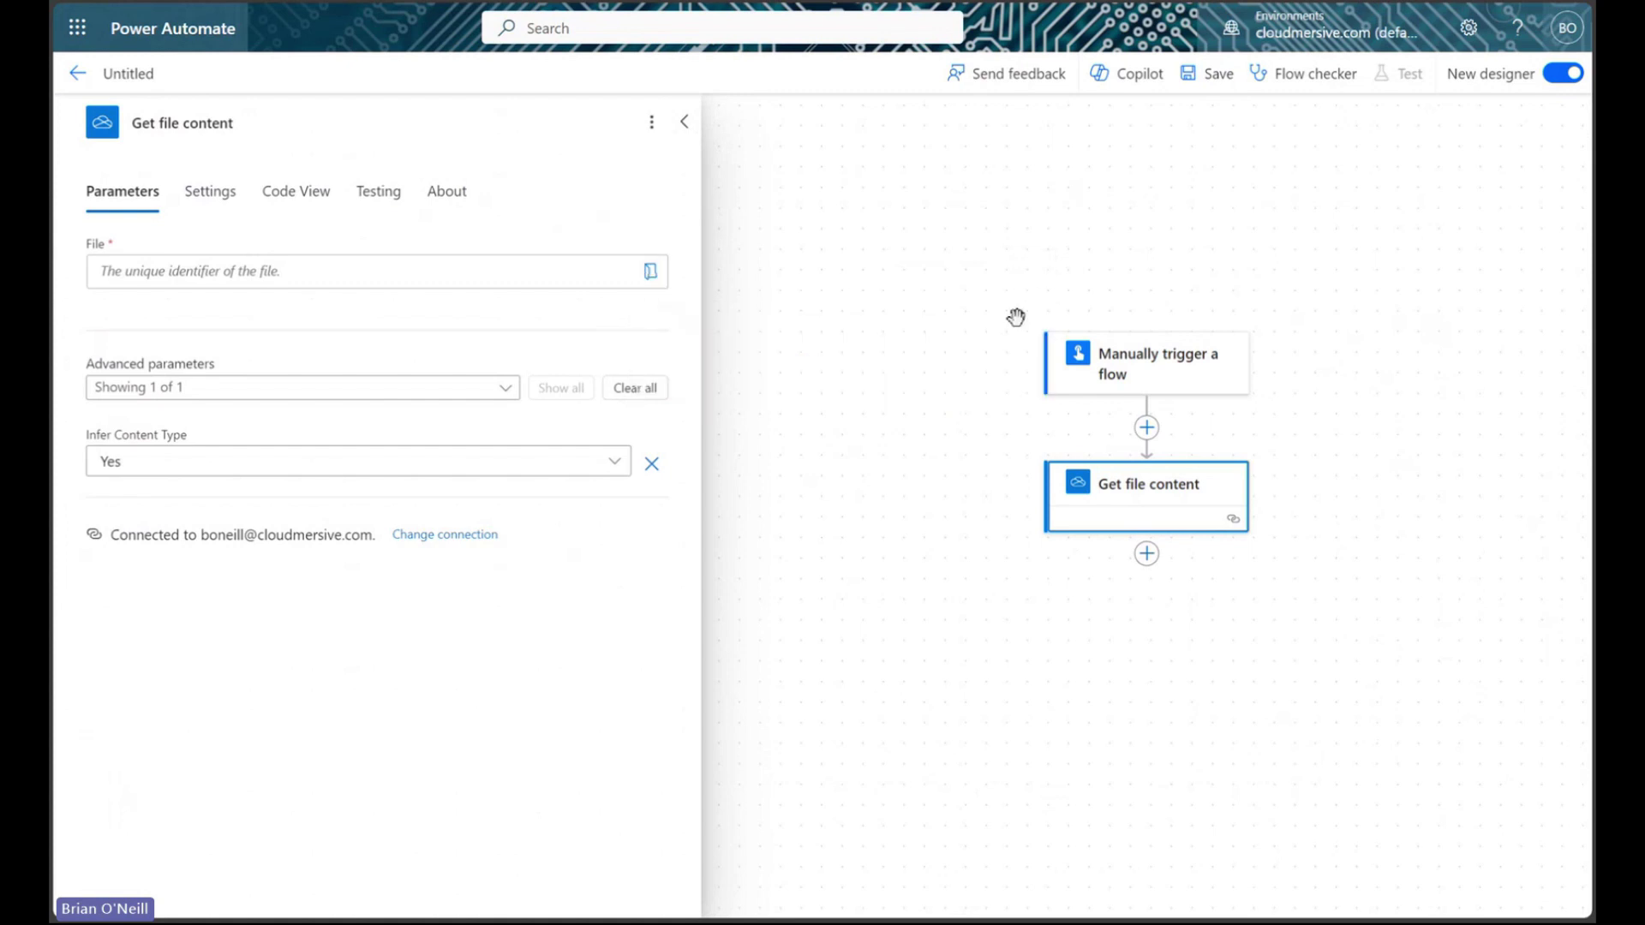
{"action": "left_click", "coordinate": [650, 271]}
{"action": "left_click", "coordinate": [1019, 366]}
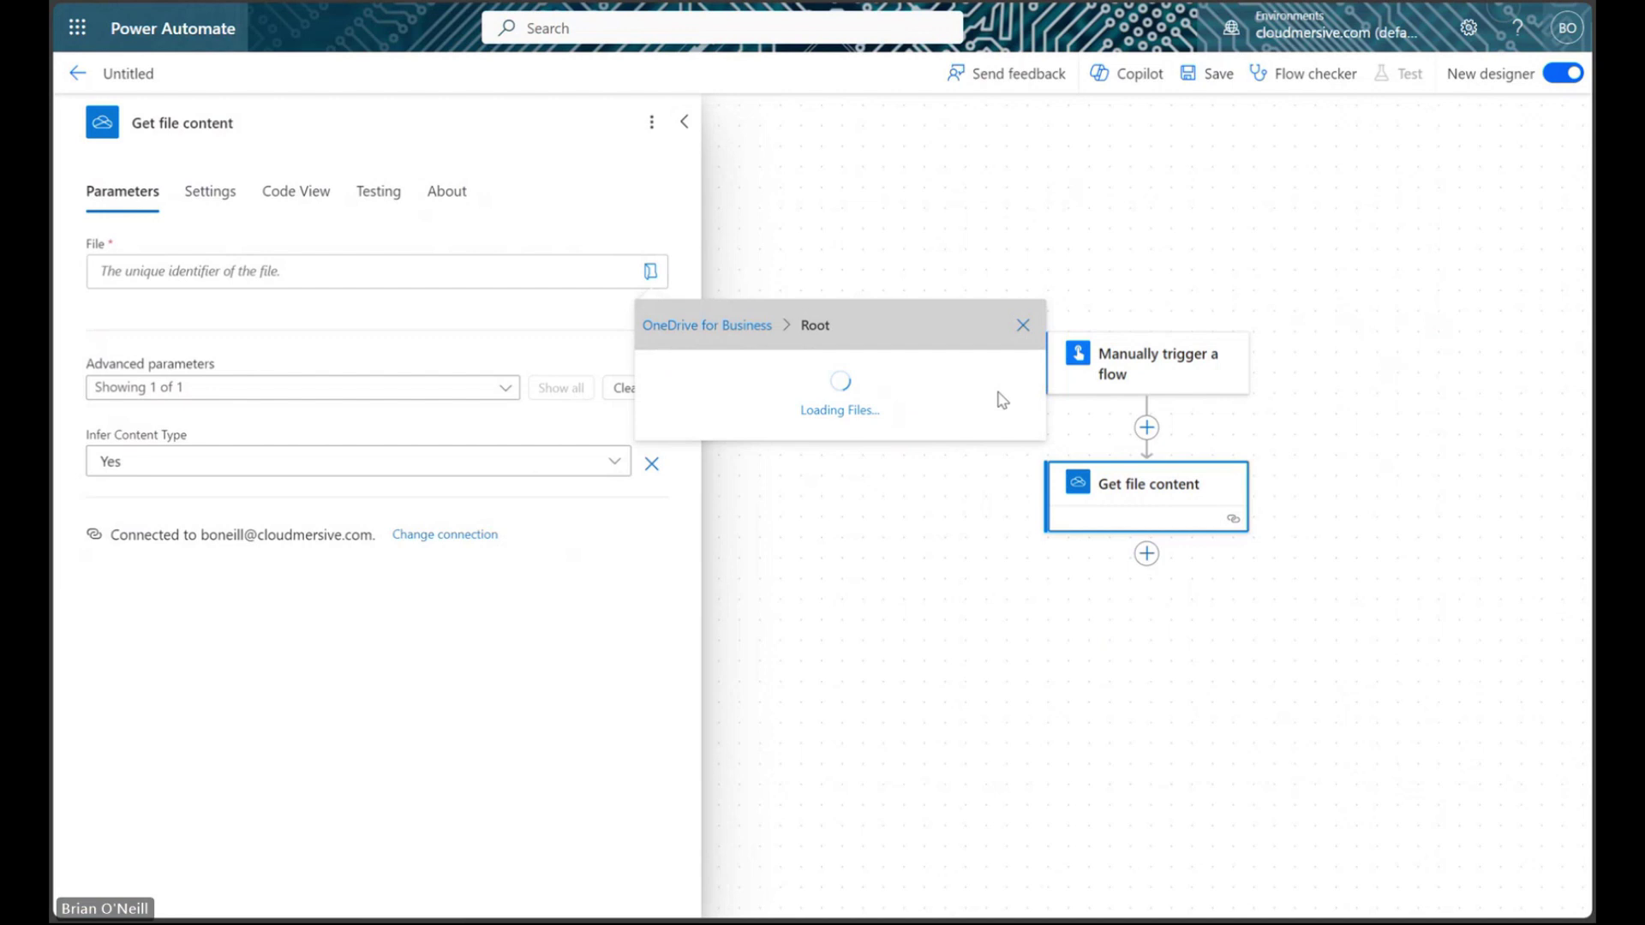
{"action": "scroll", "coordinate": [898, 598], "scroll_direction": "down", "scroll_amount": 2}
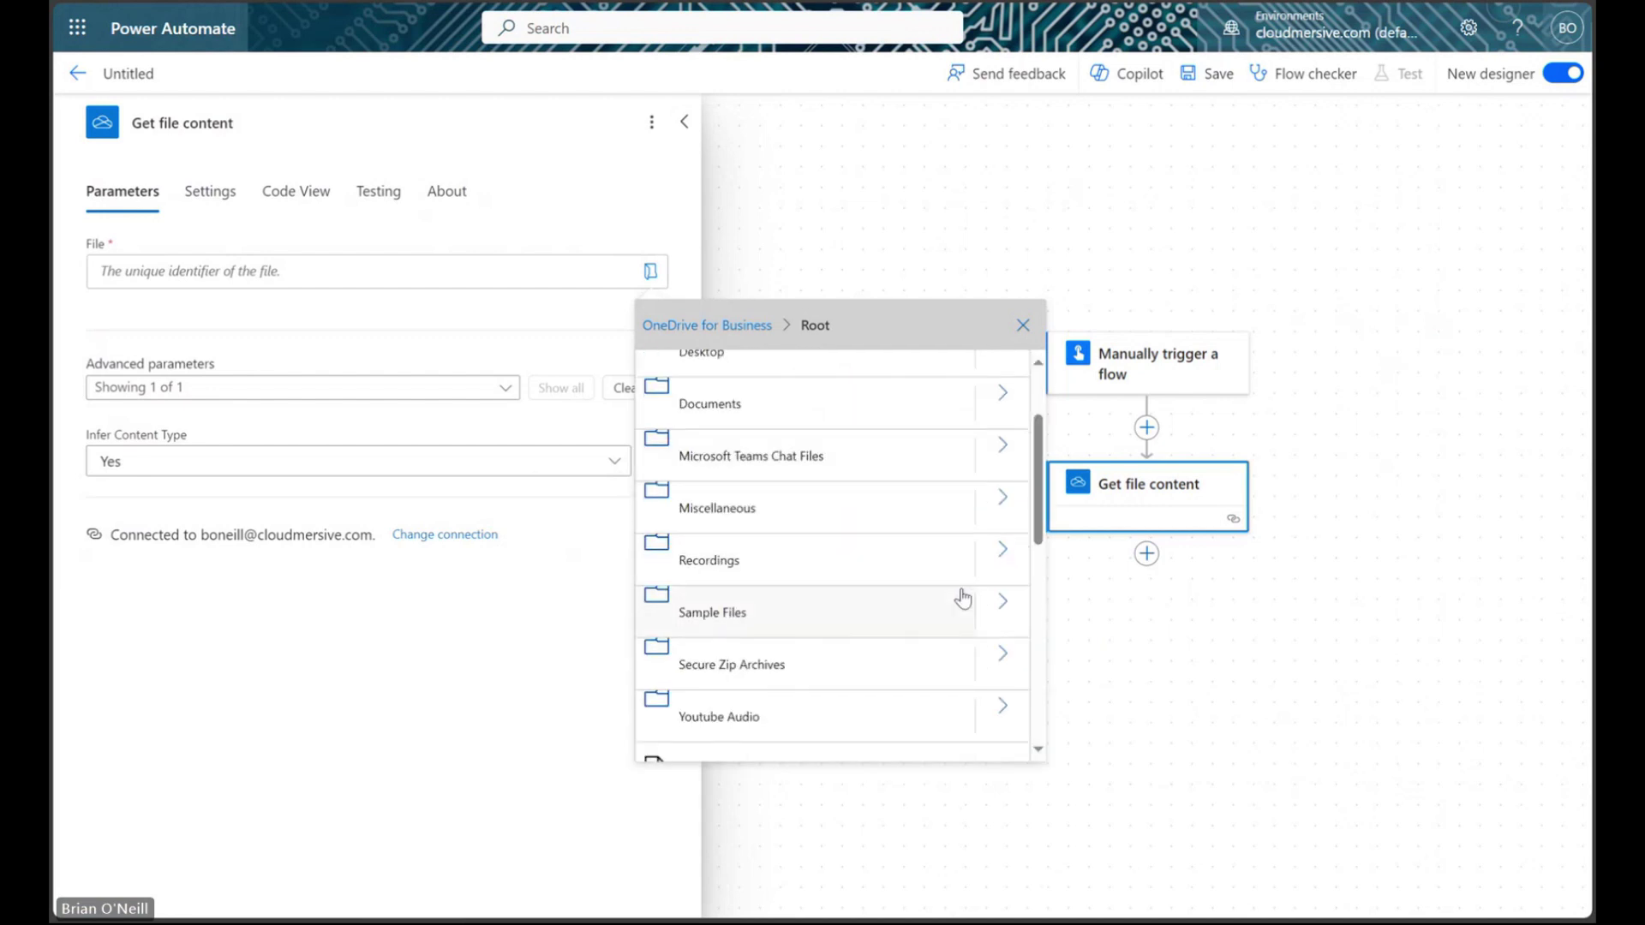
{"action": "left_click", "coordinate": [1015, 604]}
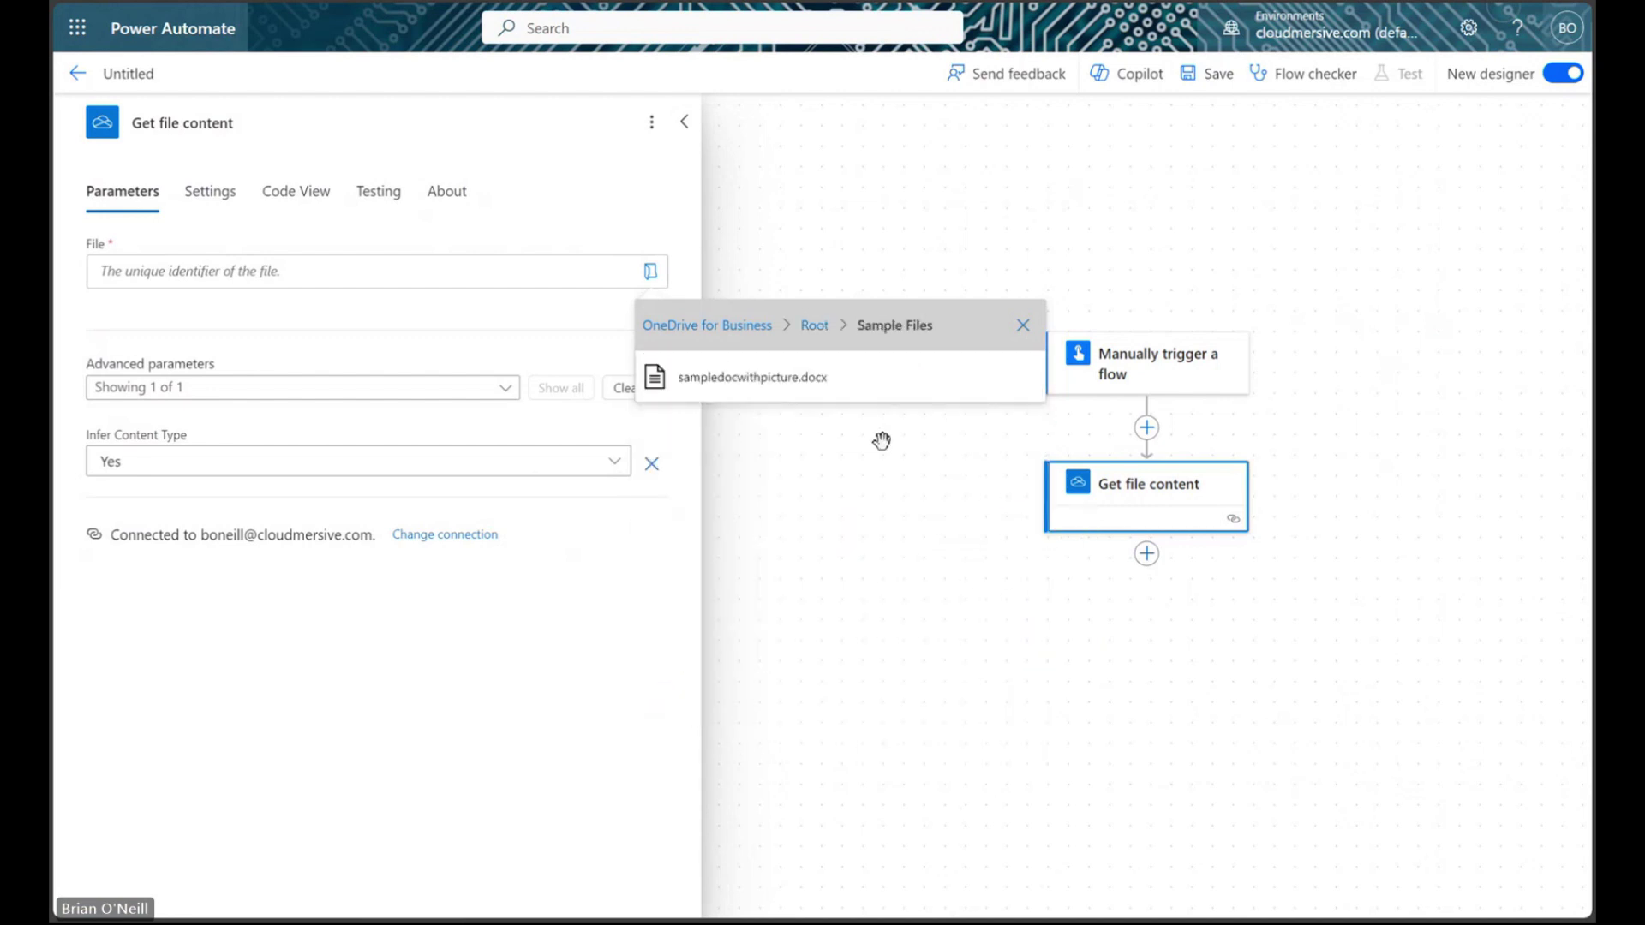
{"action": "left_click", "coordinate": [815, 383]}
{"action": "left_click", "coordinate": [684, 122]}
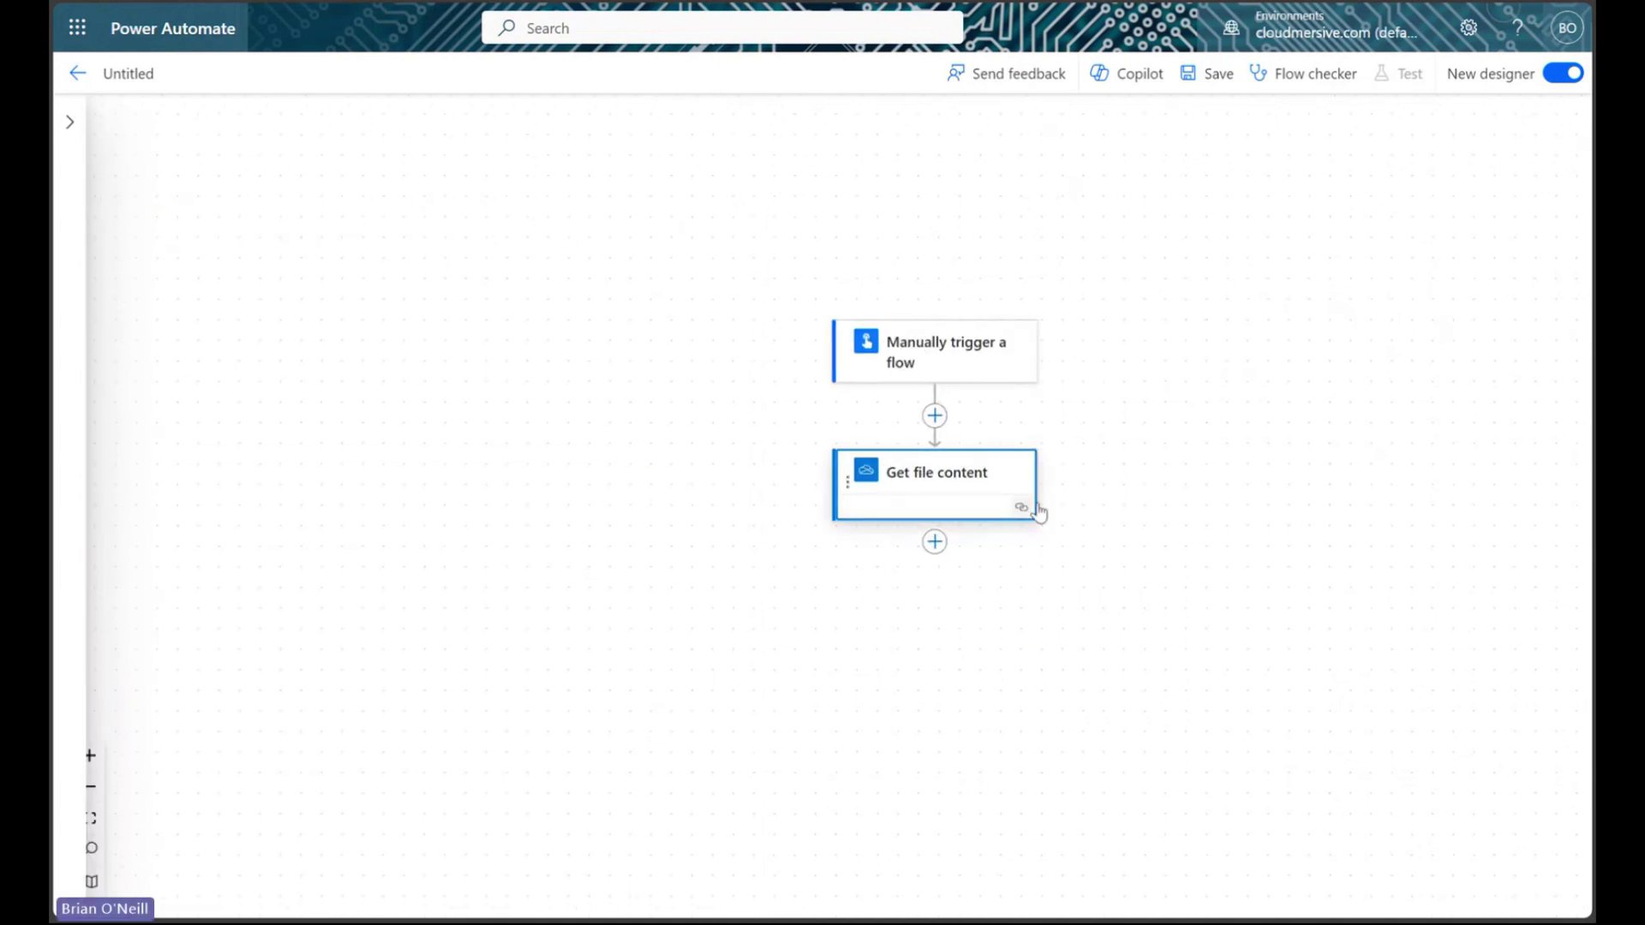
Search 'cloudmersive' for the next step and show all Document Conversion actions.
{"action": "left_click", "coordinate": [942, 545]}
{"action": "left_click", "coordinate": [1003, 549]}
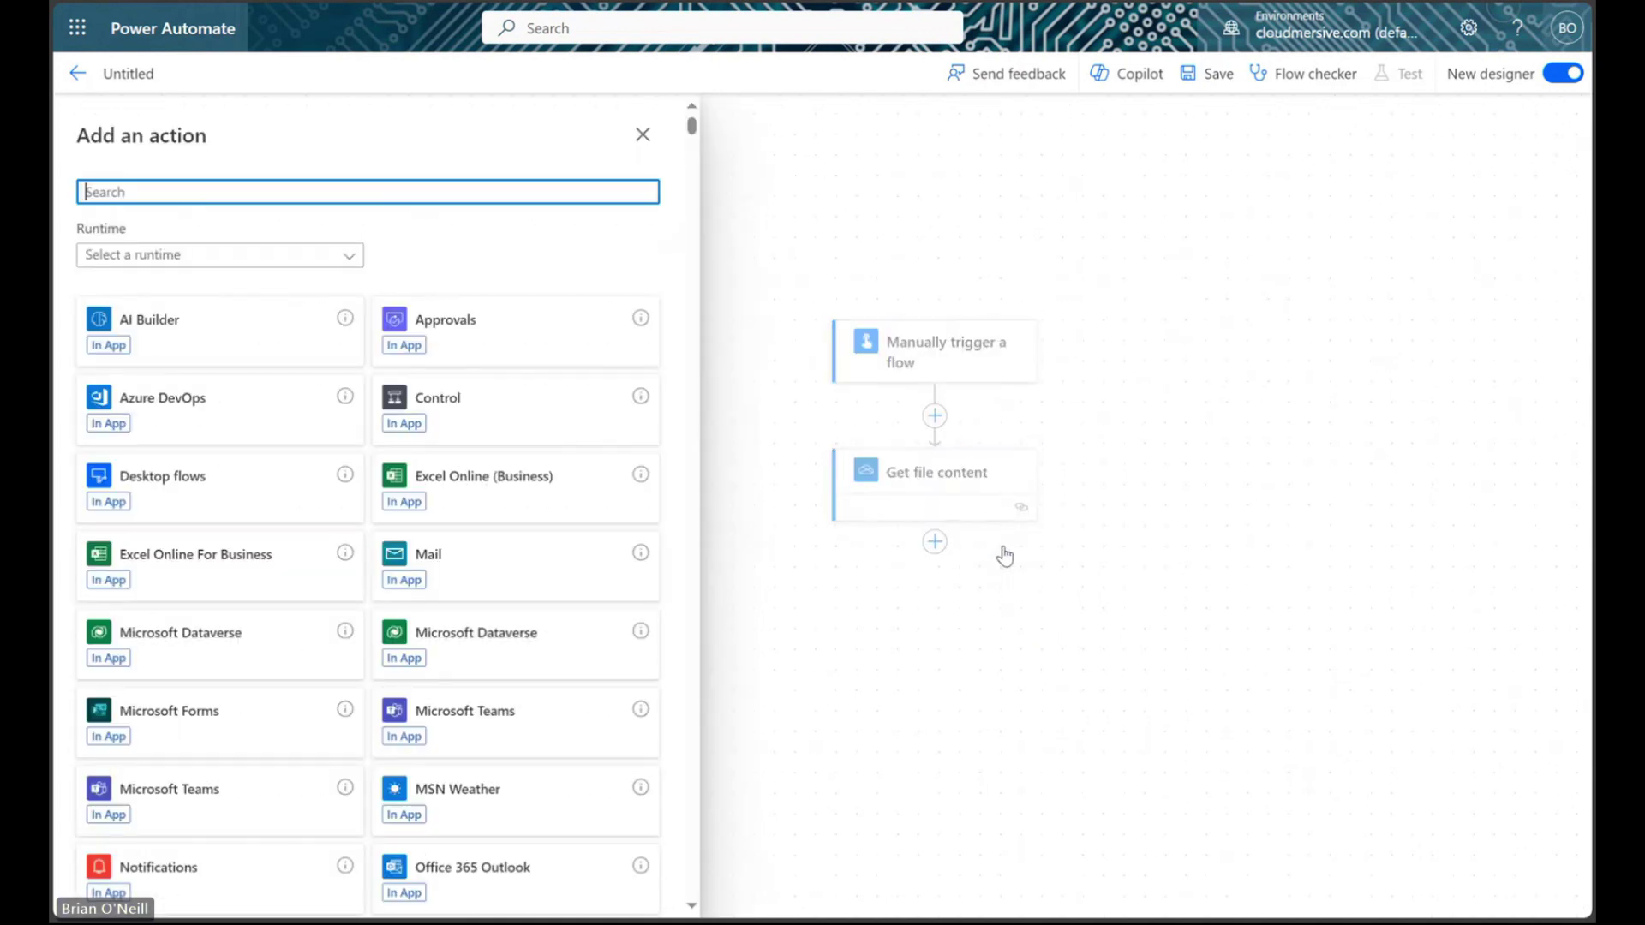
{"action": "type", "text": "clo"}
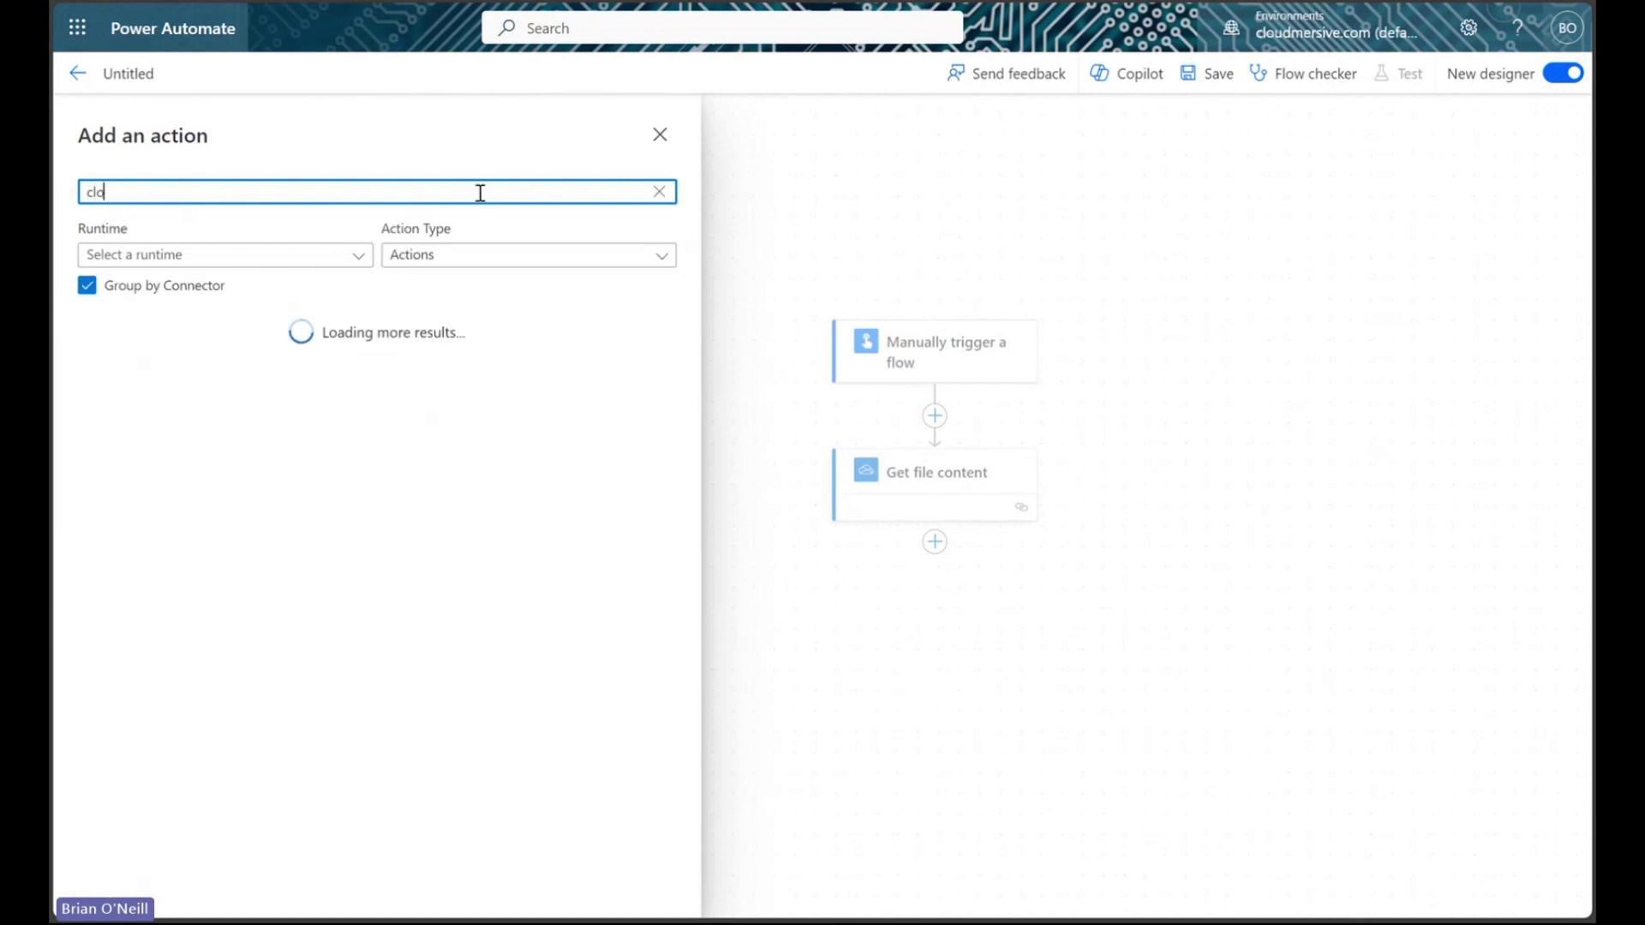
{"action": "type", "text": "udmersive"}
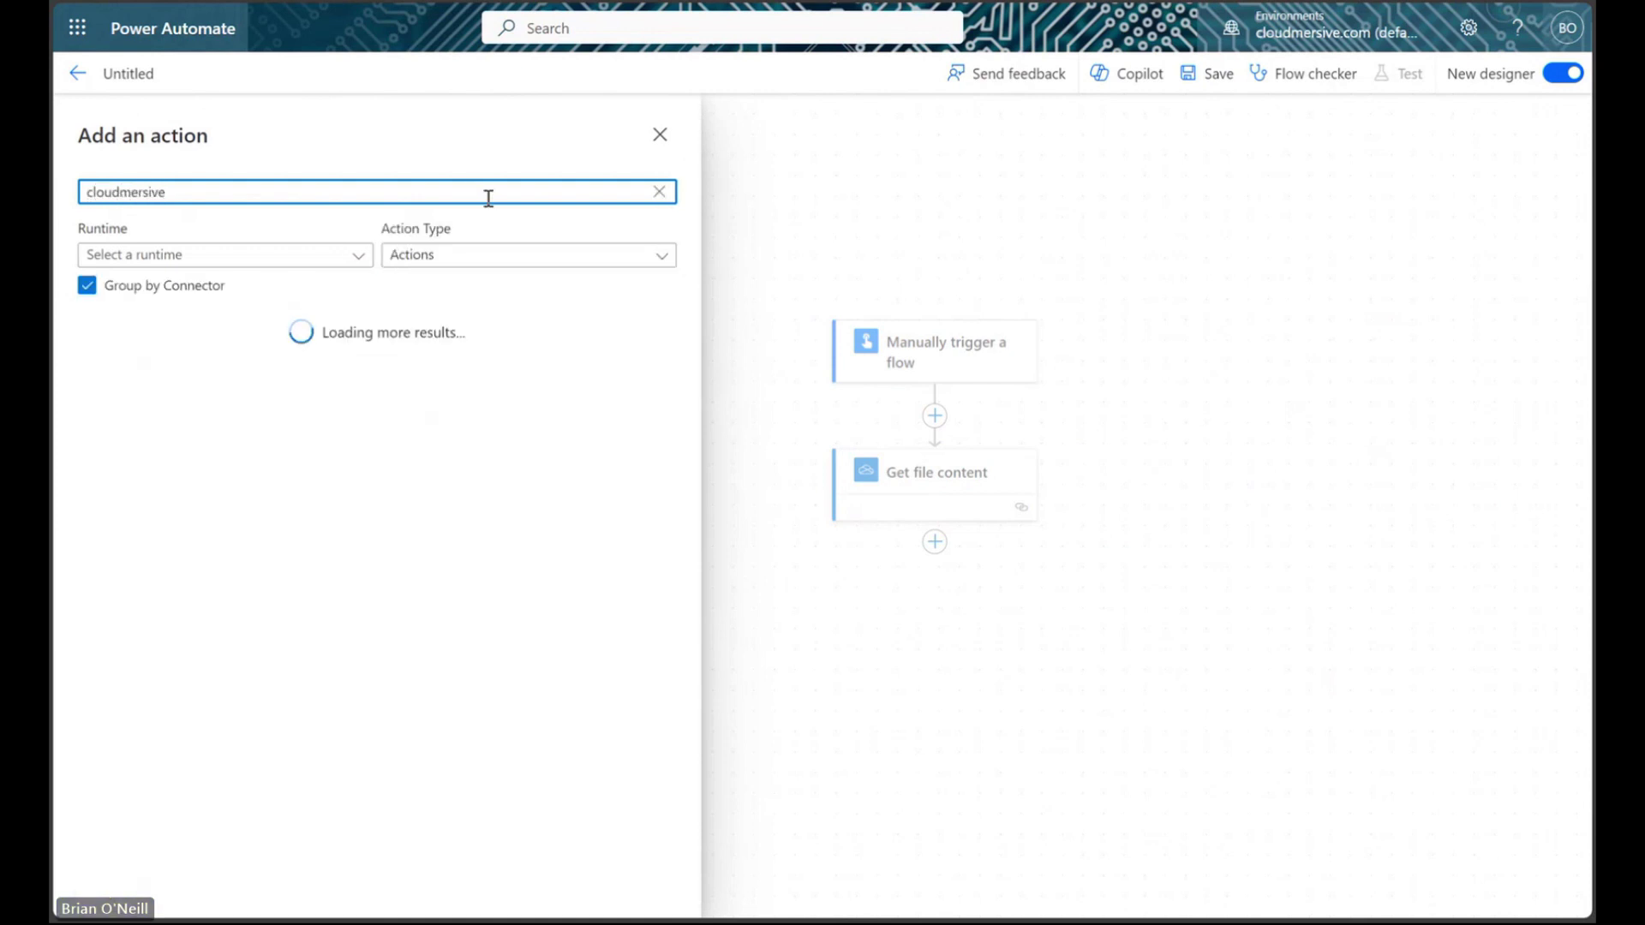
{"action": "scroll", "coordinate": [562, 323], "scroll_direction": "down", "scroll_amount": 2}
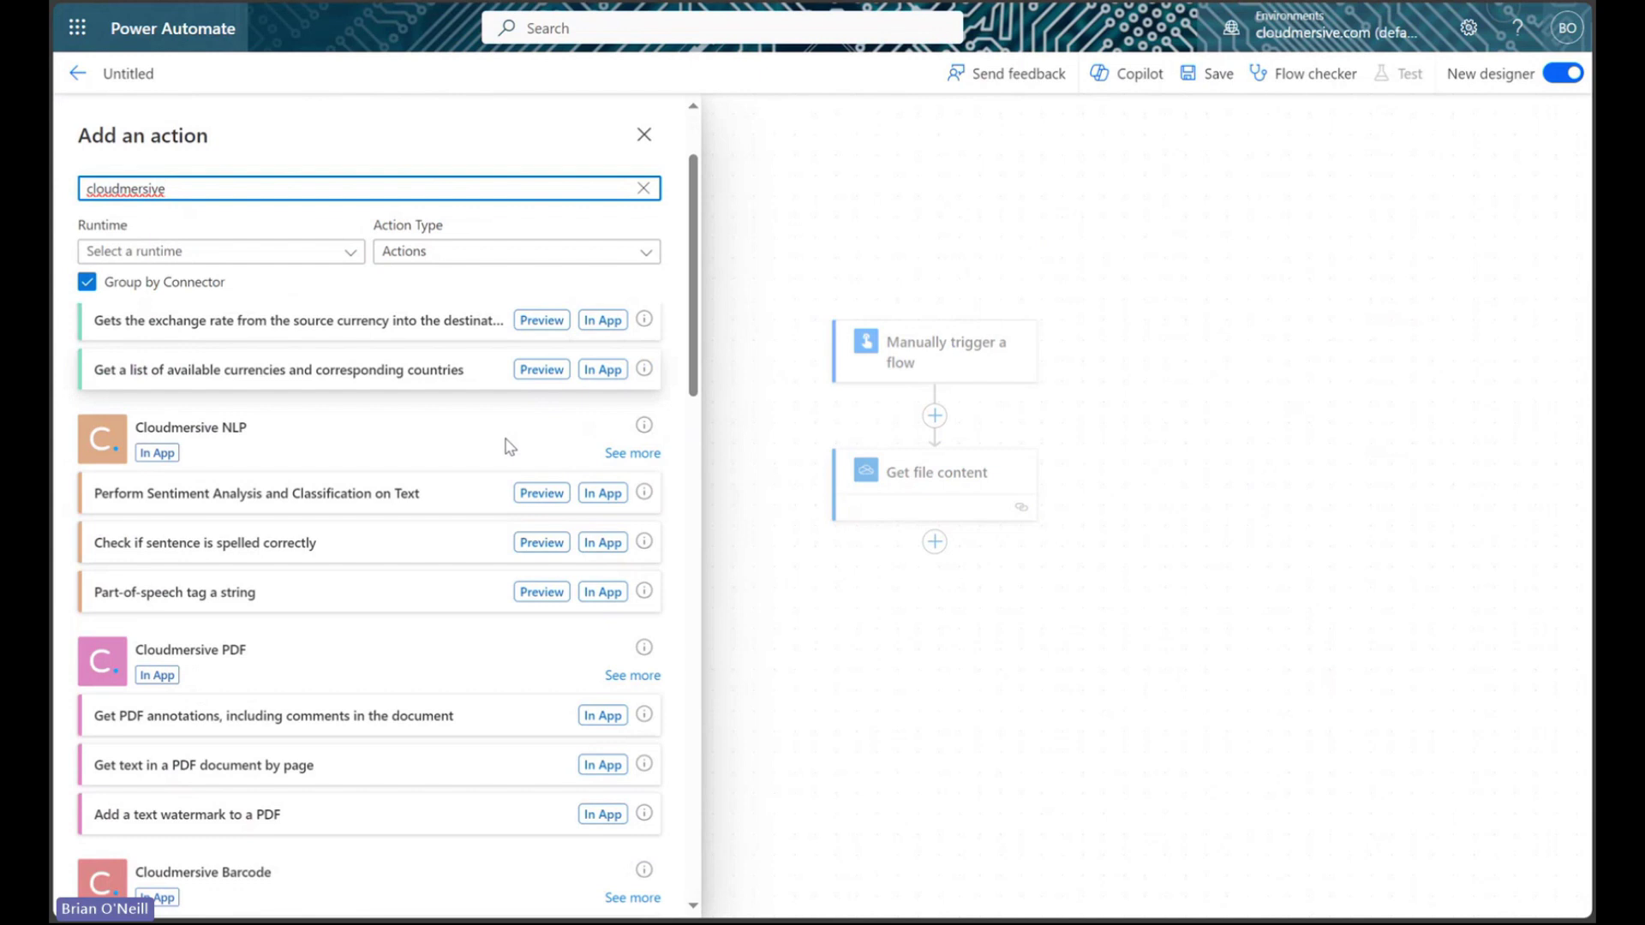
{"action": "scroll", "coordinate": [505, 454], "scroll_direction": "down", "scroll_amount": 3}
{"action": "scroll", "coordinate": [503, 457], "scroll_direction": "down", "scroll_amount": 6}
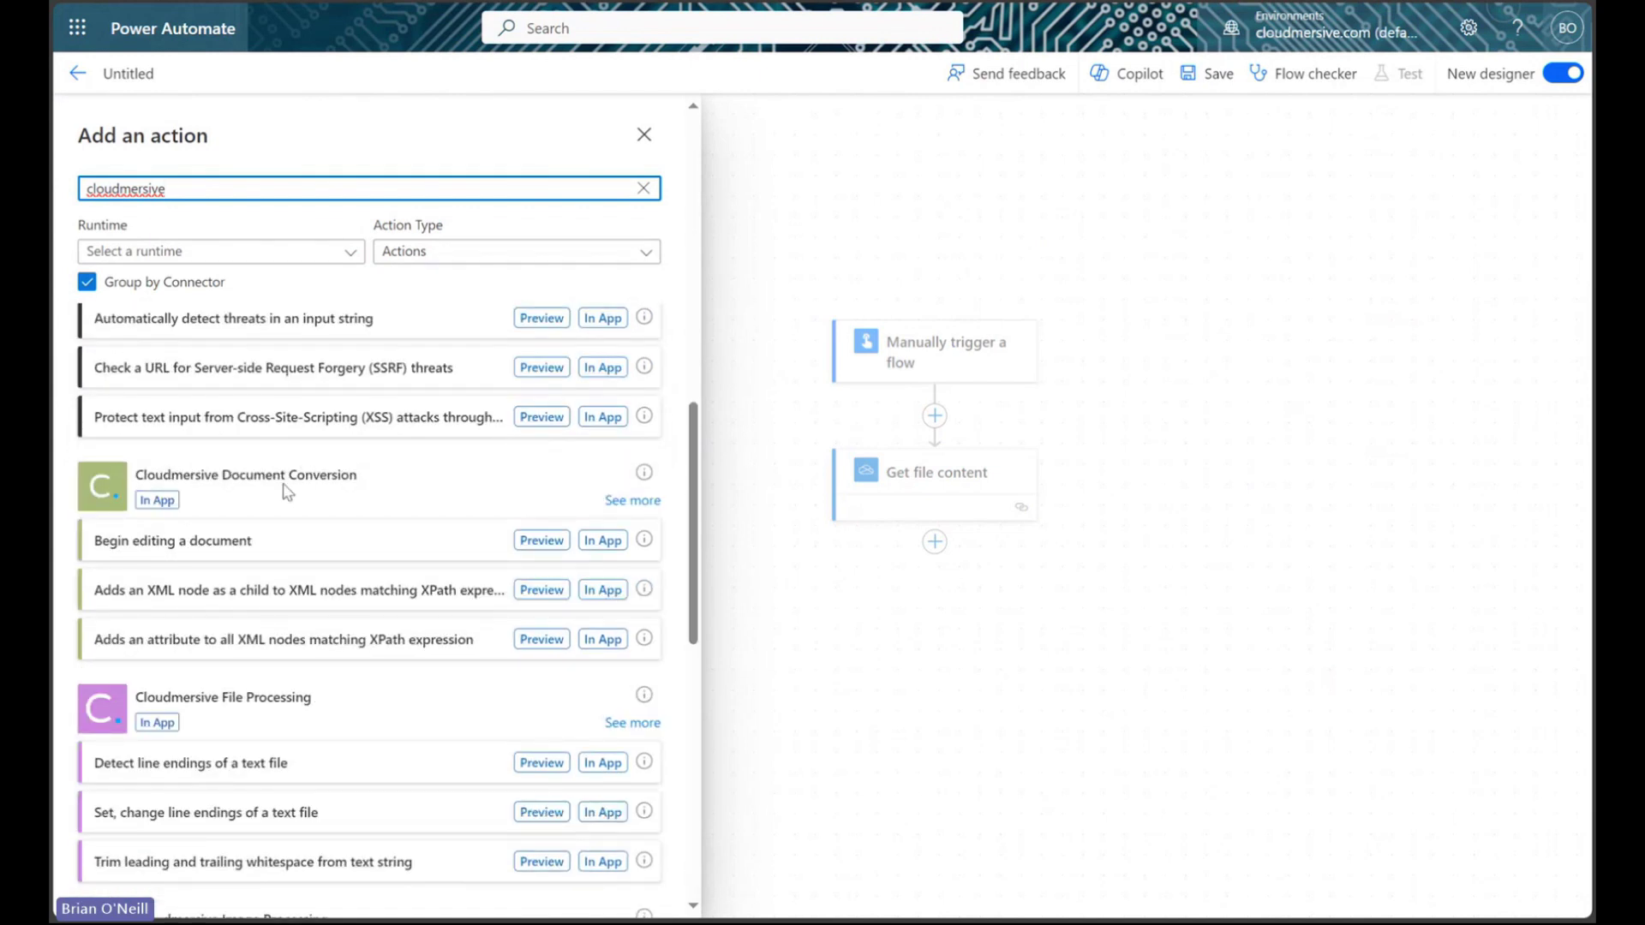
{"action": "left_click", "coordinate": [632, 500]}
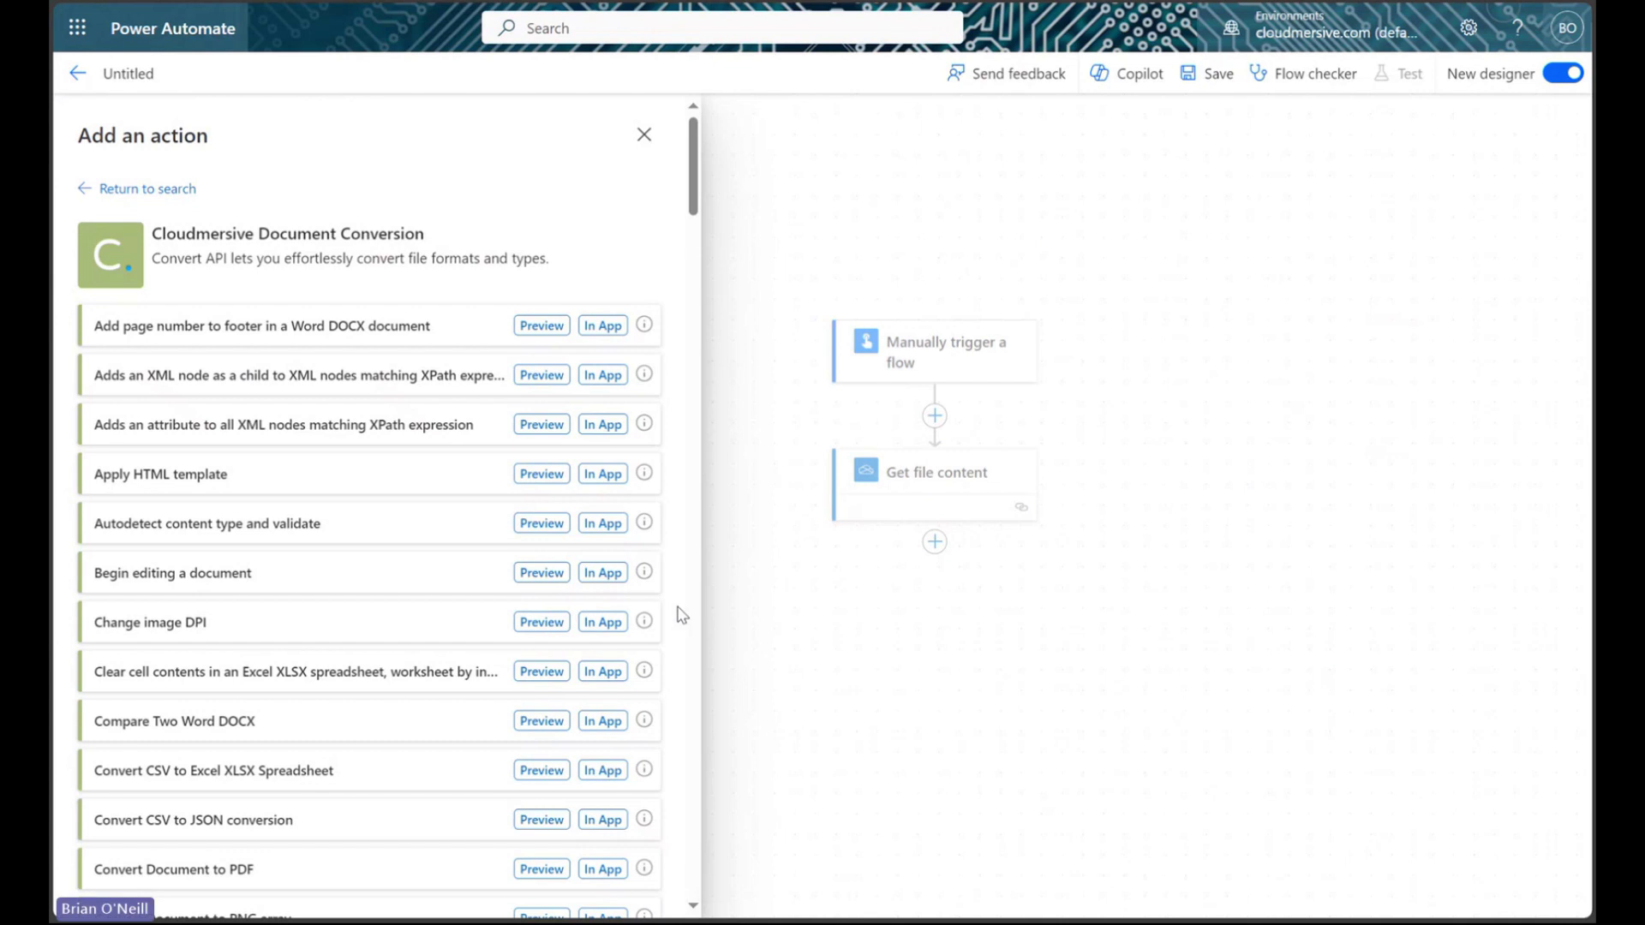
Find 'get images' on the page and add 'Get images from a Word DOCX document'.
{"action": "key", "text": "ctrl+f"}
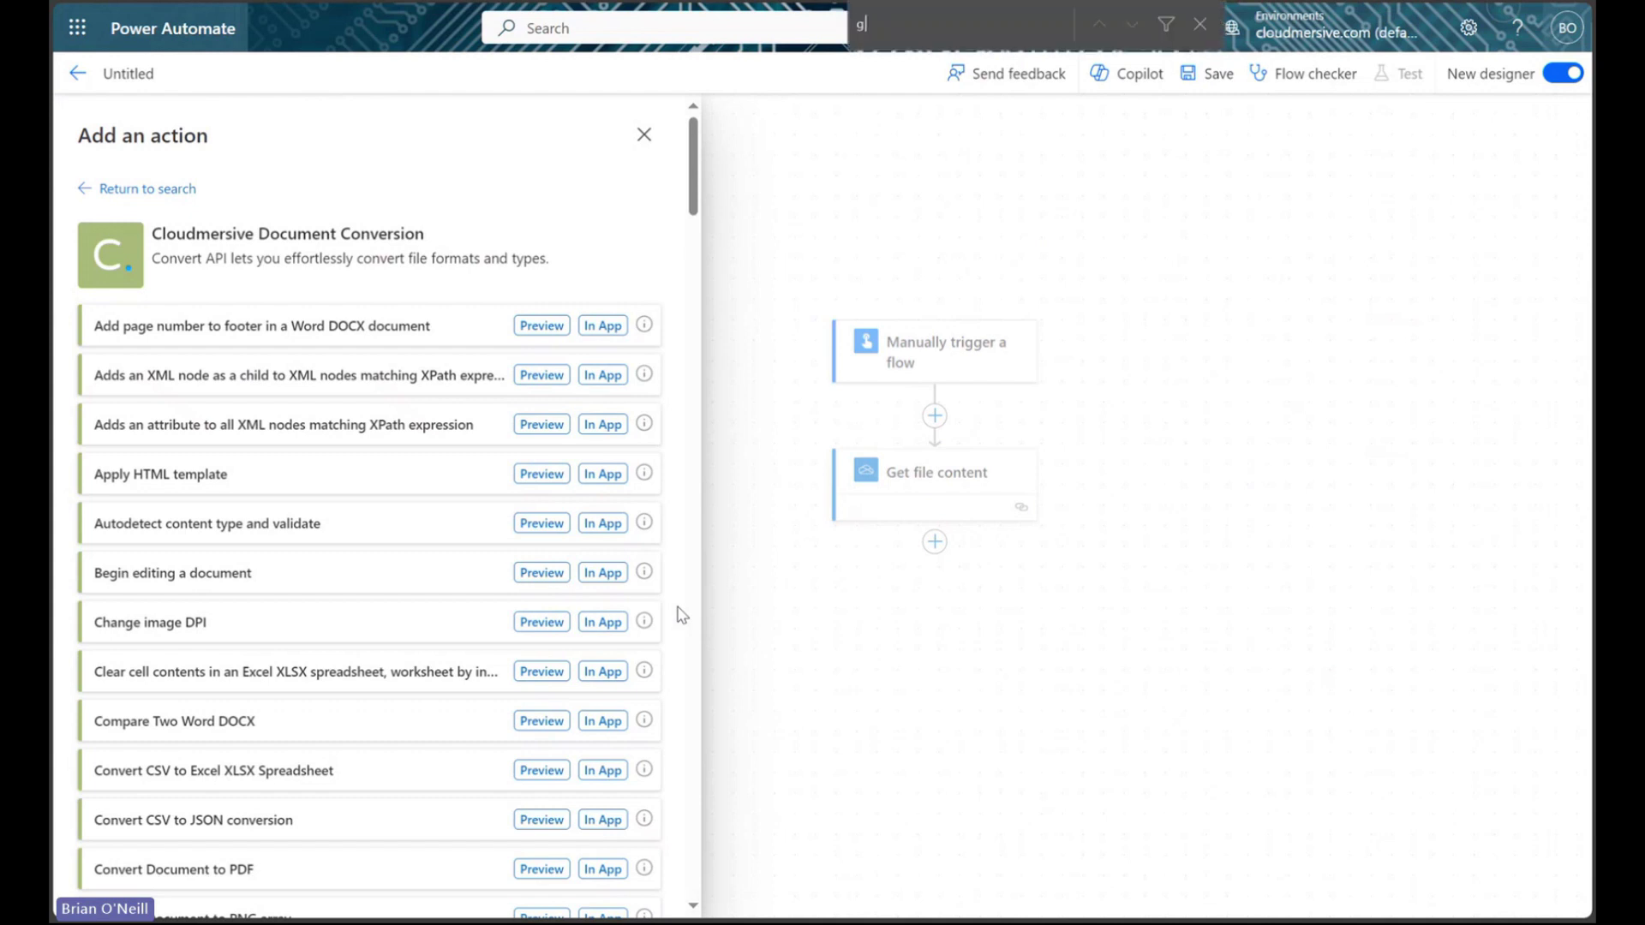
{"action": "type", "text": "get images"}
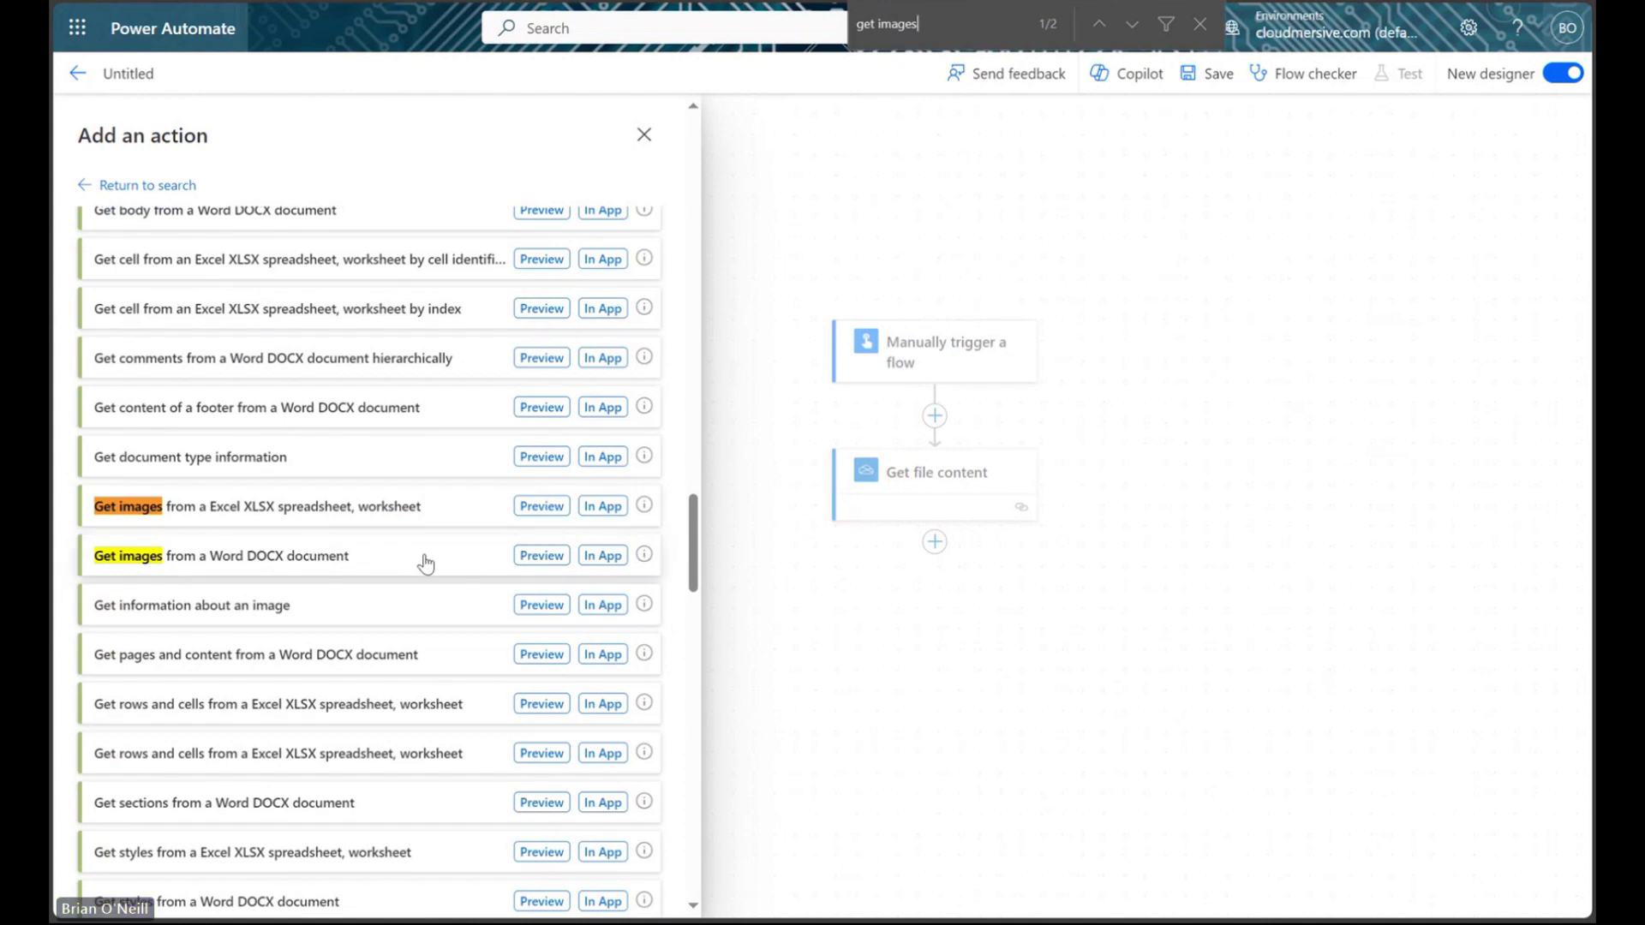
{"action": "left_click", "coordinate": [380, 565]}
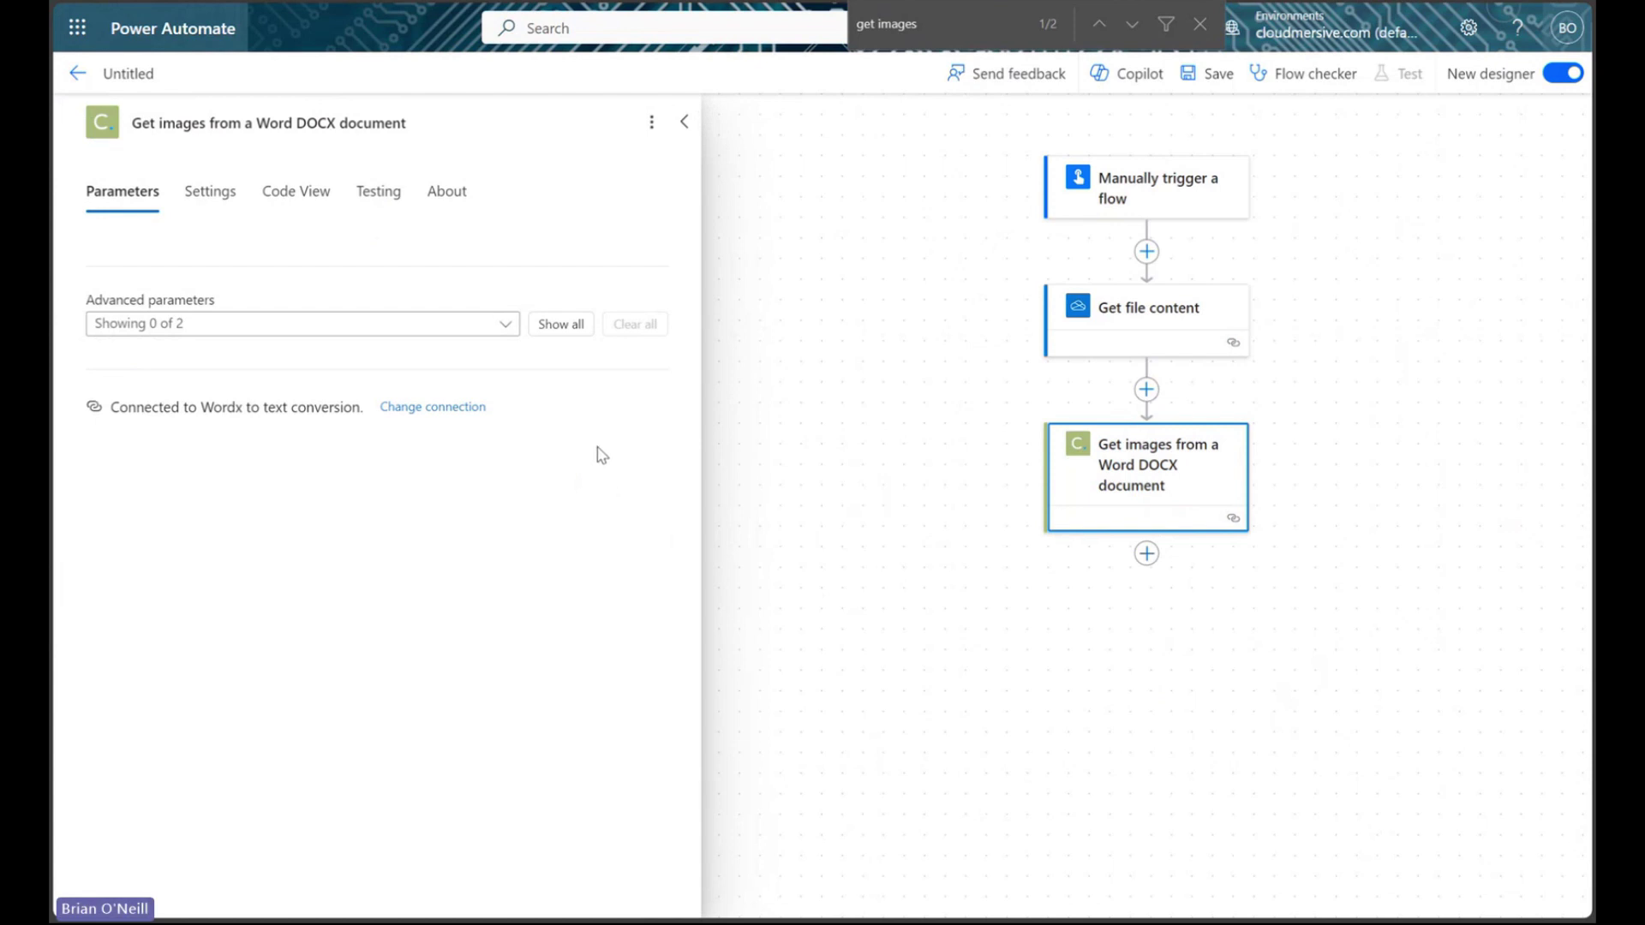
Fill InputFileBytes with the file content from Get file content and collapse the step.
{"action": "left_click", "coordinate": [564, 325]}
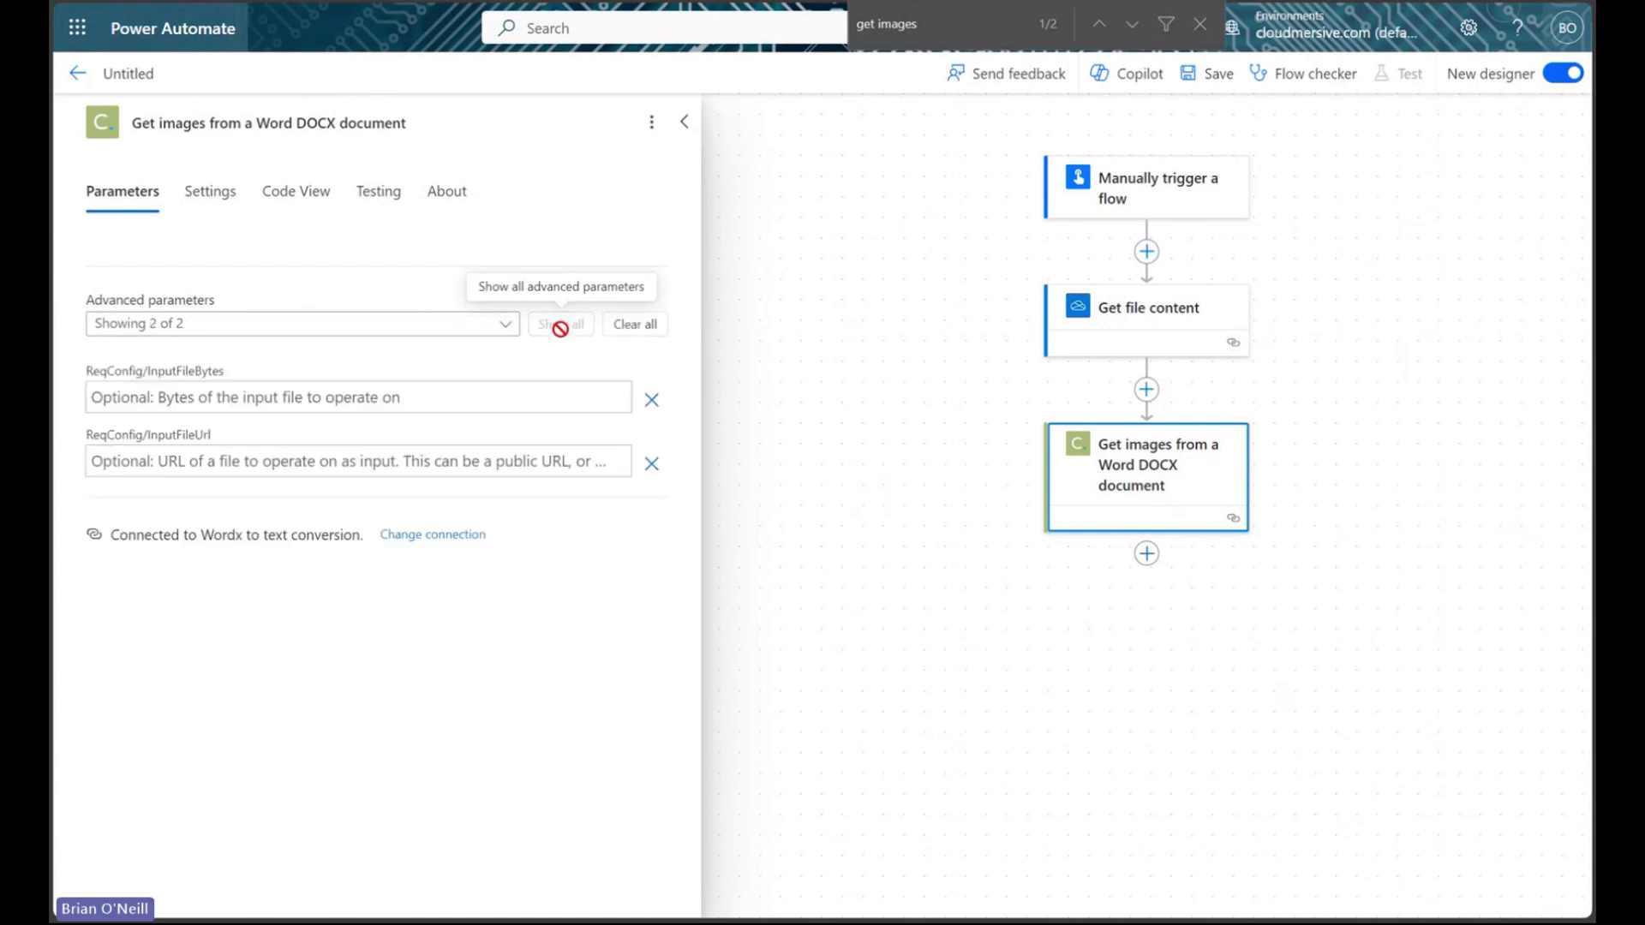
{"action": "left_click", "coordinate": [459, 401]}
{"action": "left_click", "coordinate": [633, 383]}
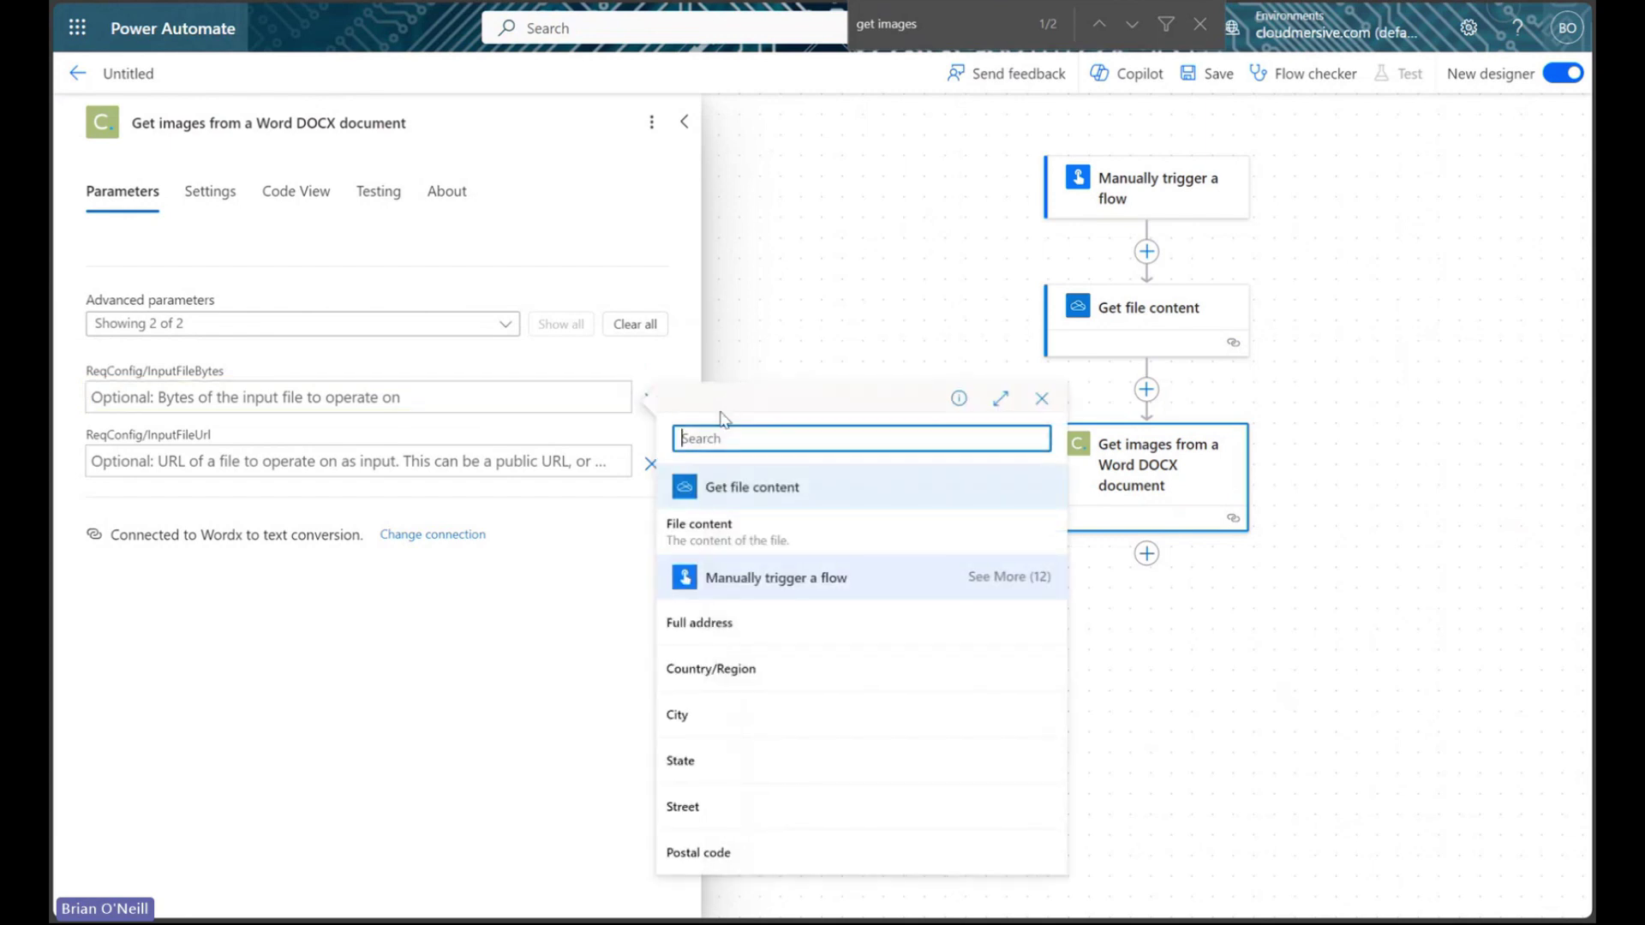
{"action": "left_click", "coordinate": [788, 530]}
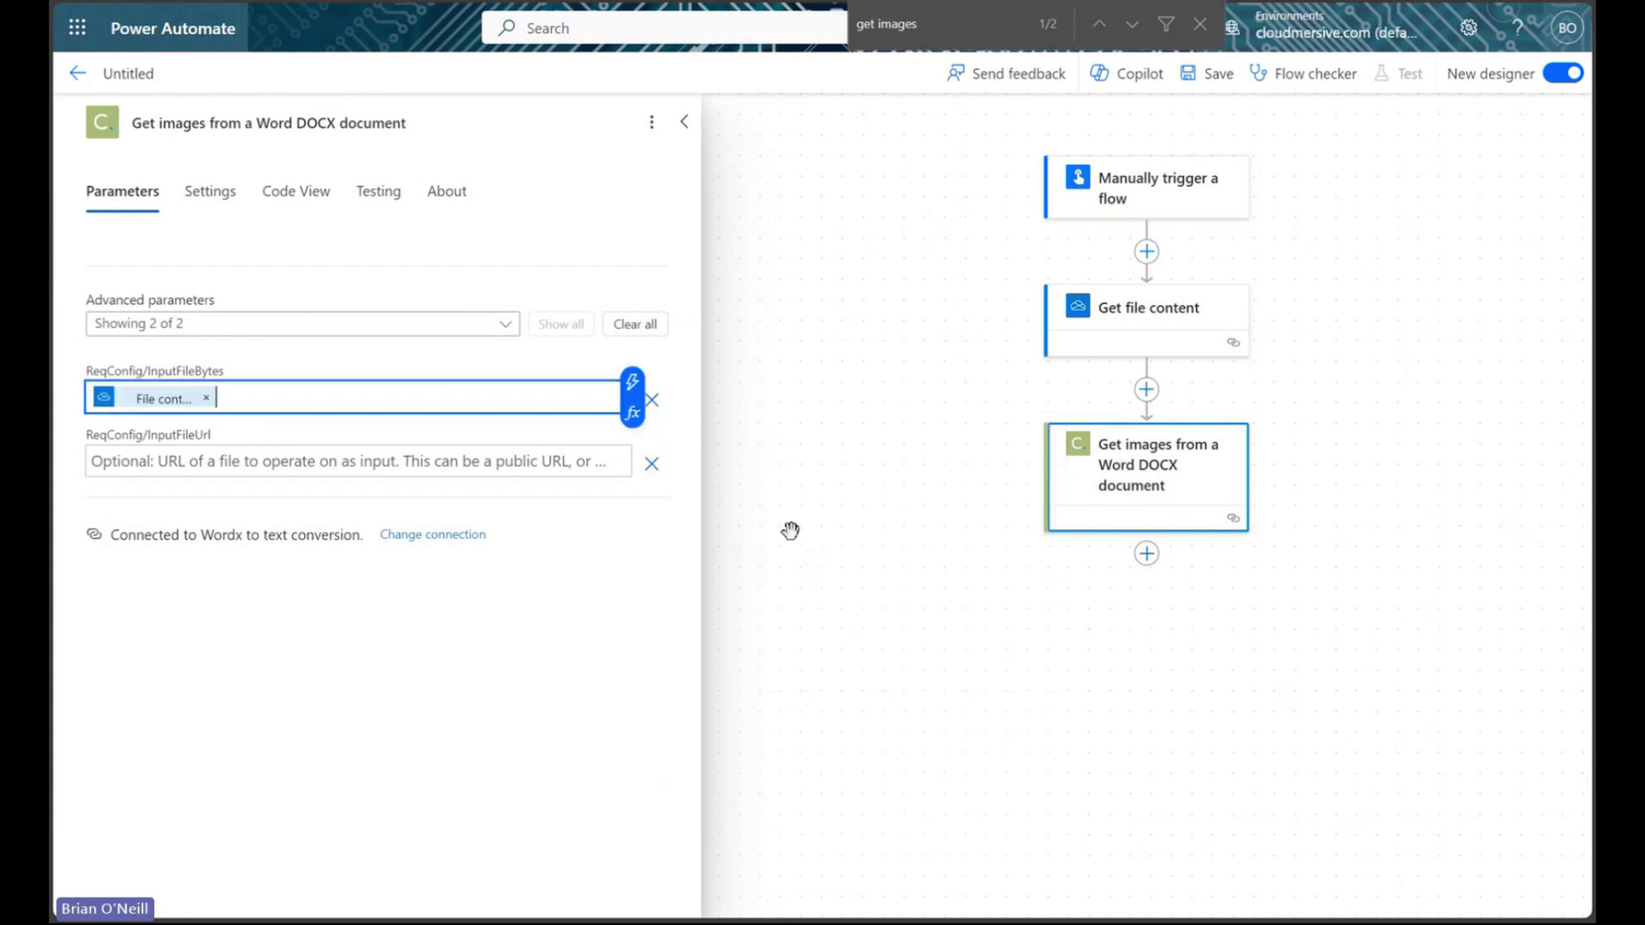
{"action": "left_click", "coordinate": [685, 124]}
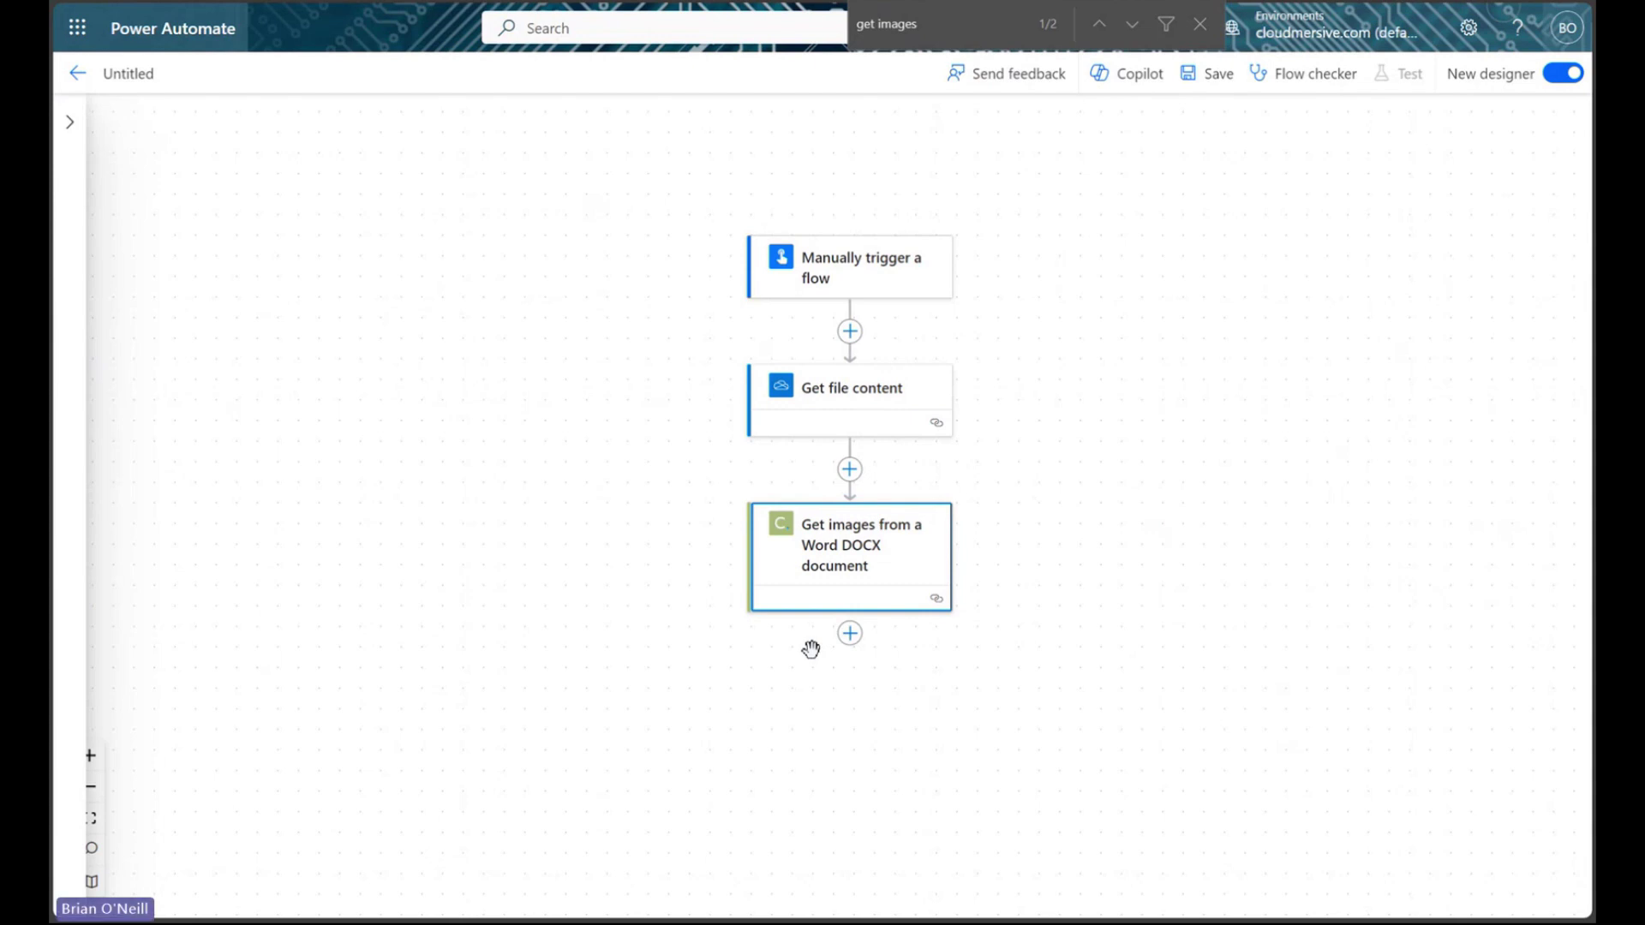
Search 'finish editing' and add 'Finish editing document, and download result from document editing'.
{"action": "left_click", "coordinate": [850, 633]}
{"action": "left_click", "coordinate": [904, 643]}
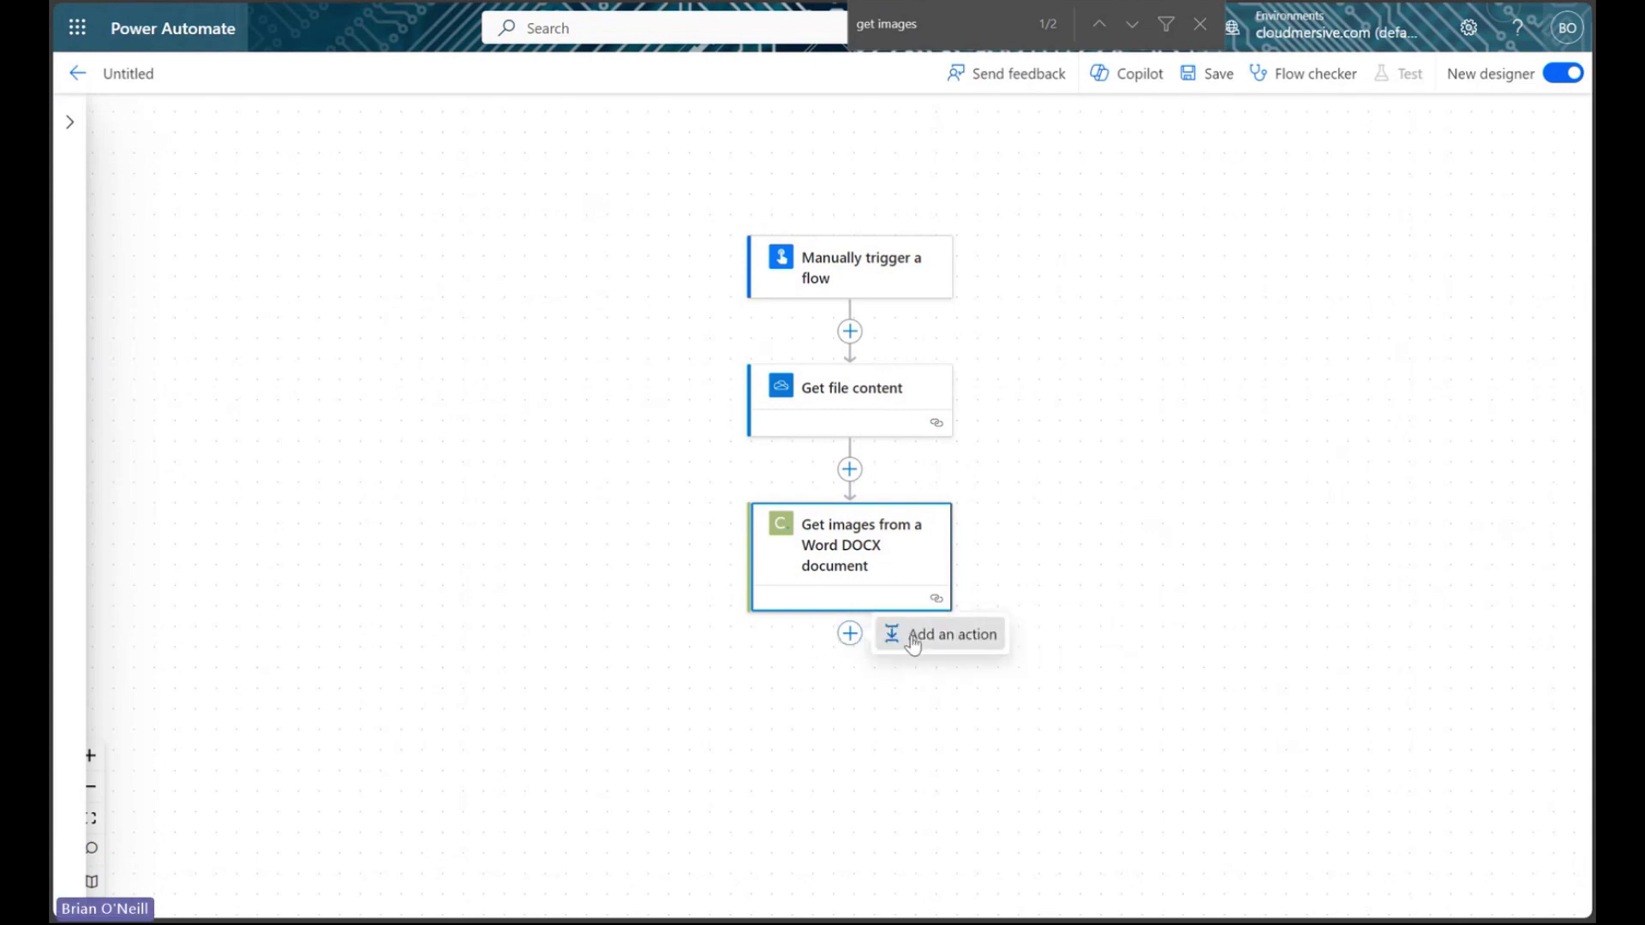
{"action": "type", "text": "finish editing"}
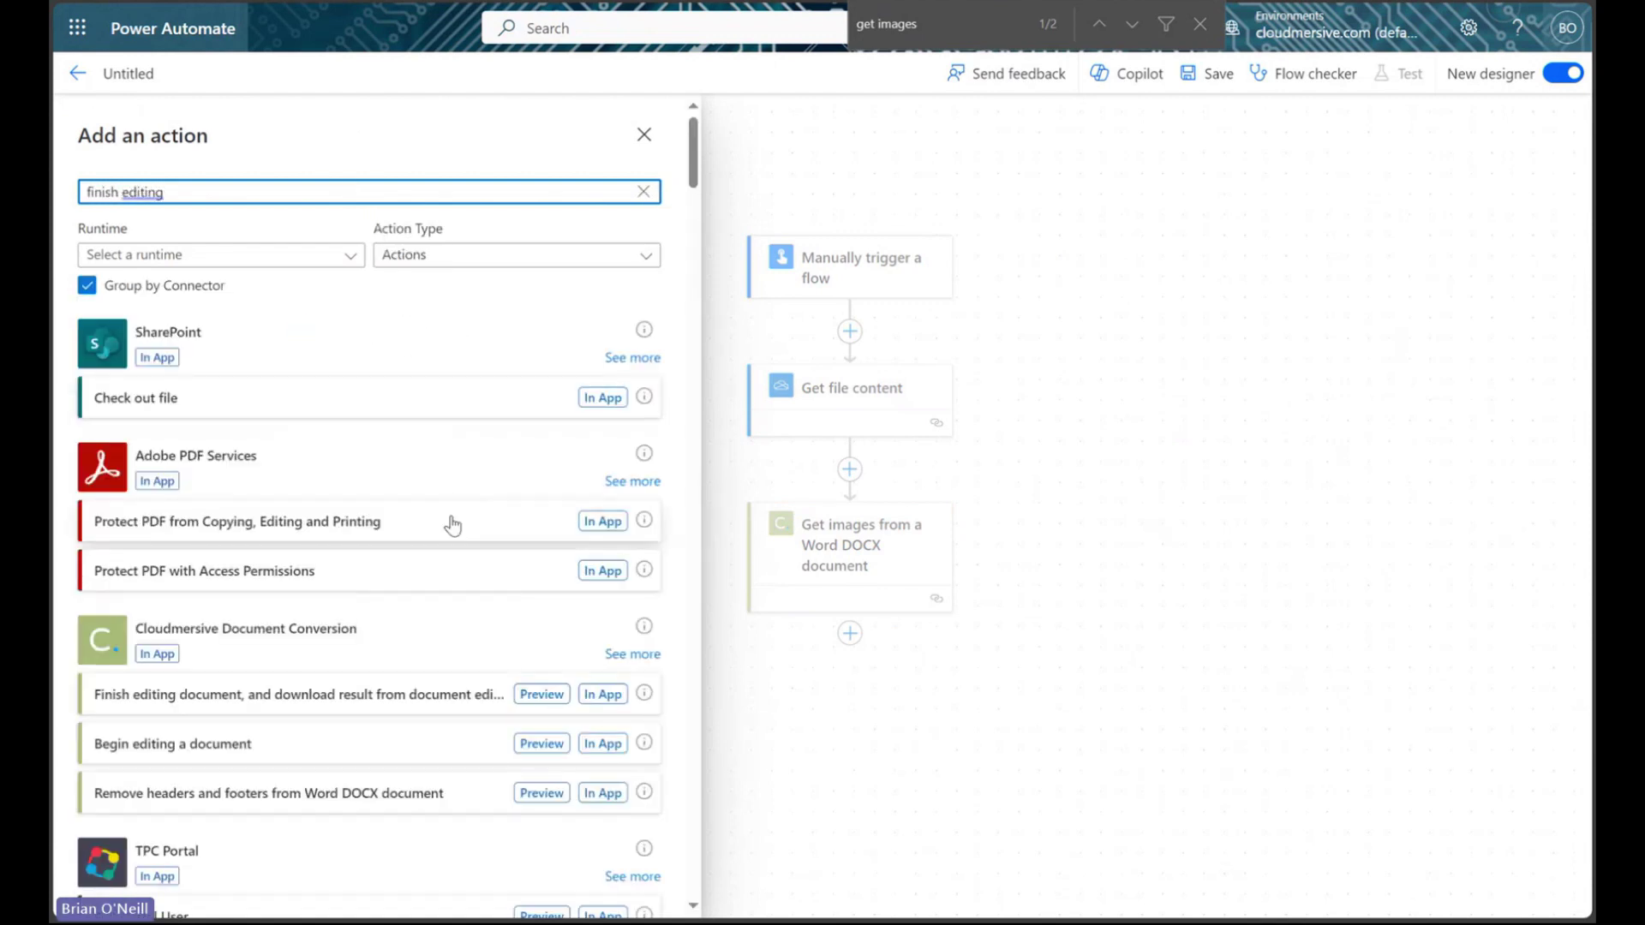
{"action": "scroll", "coordinate": [464, 623], "scroll_direction": "down", "scroll_amount": 2}
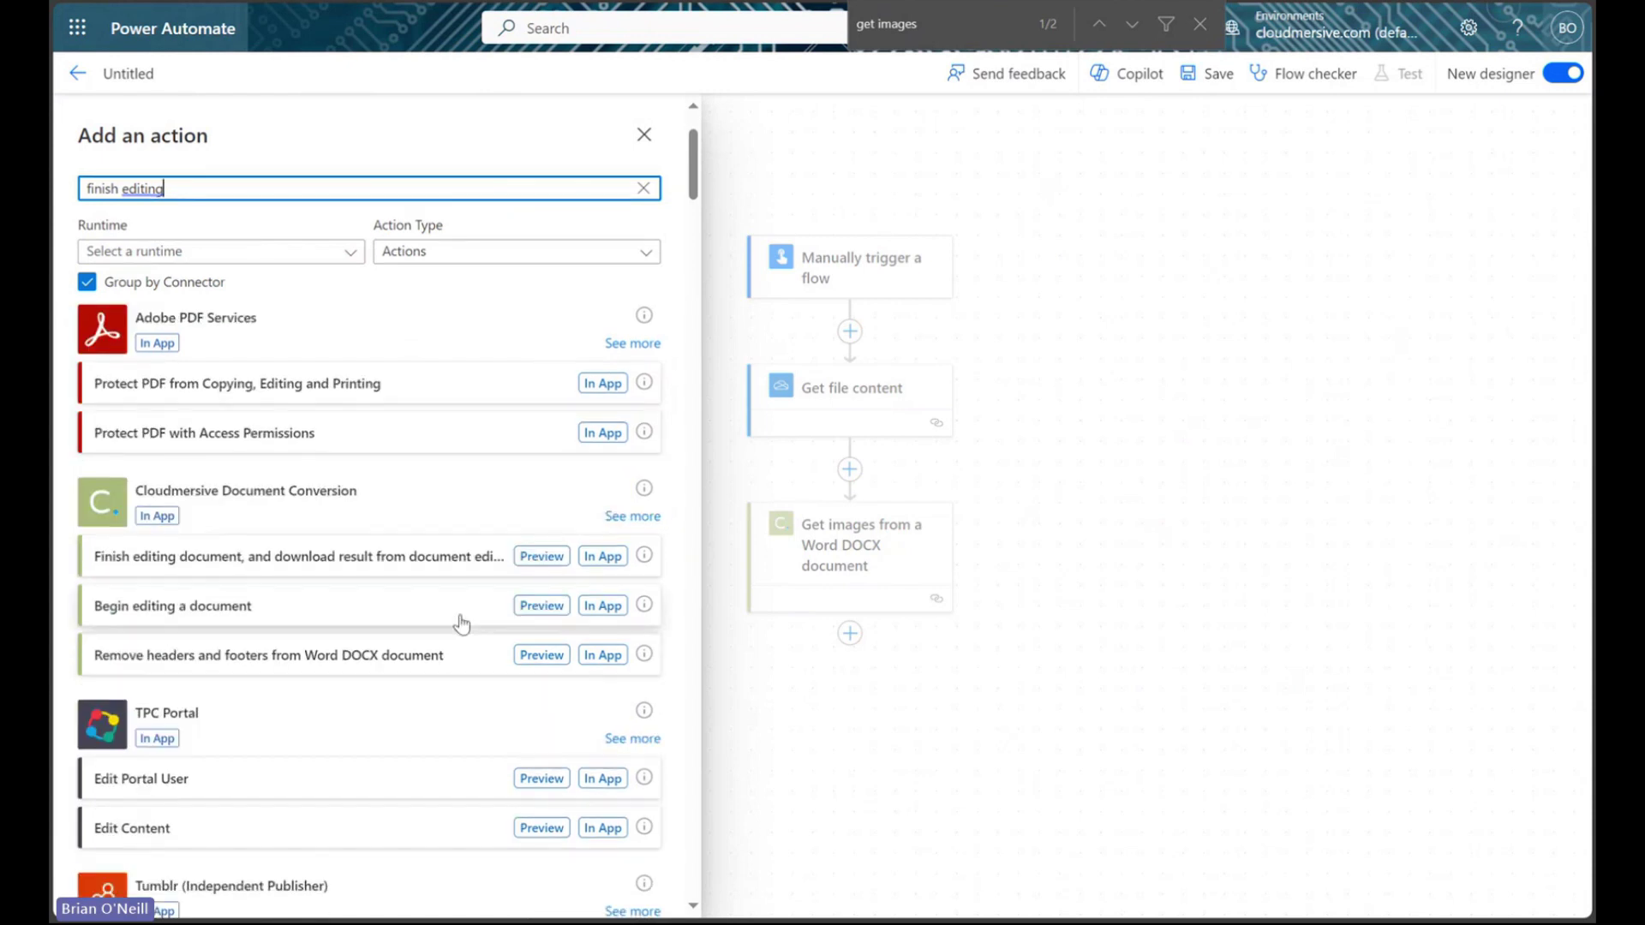
{"action": "left_click", "coordinate": [359, 561]}
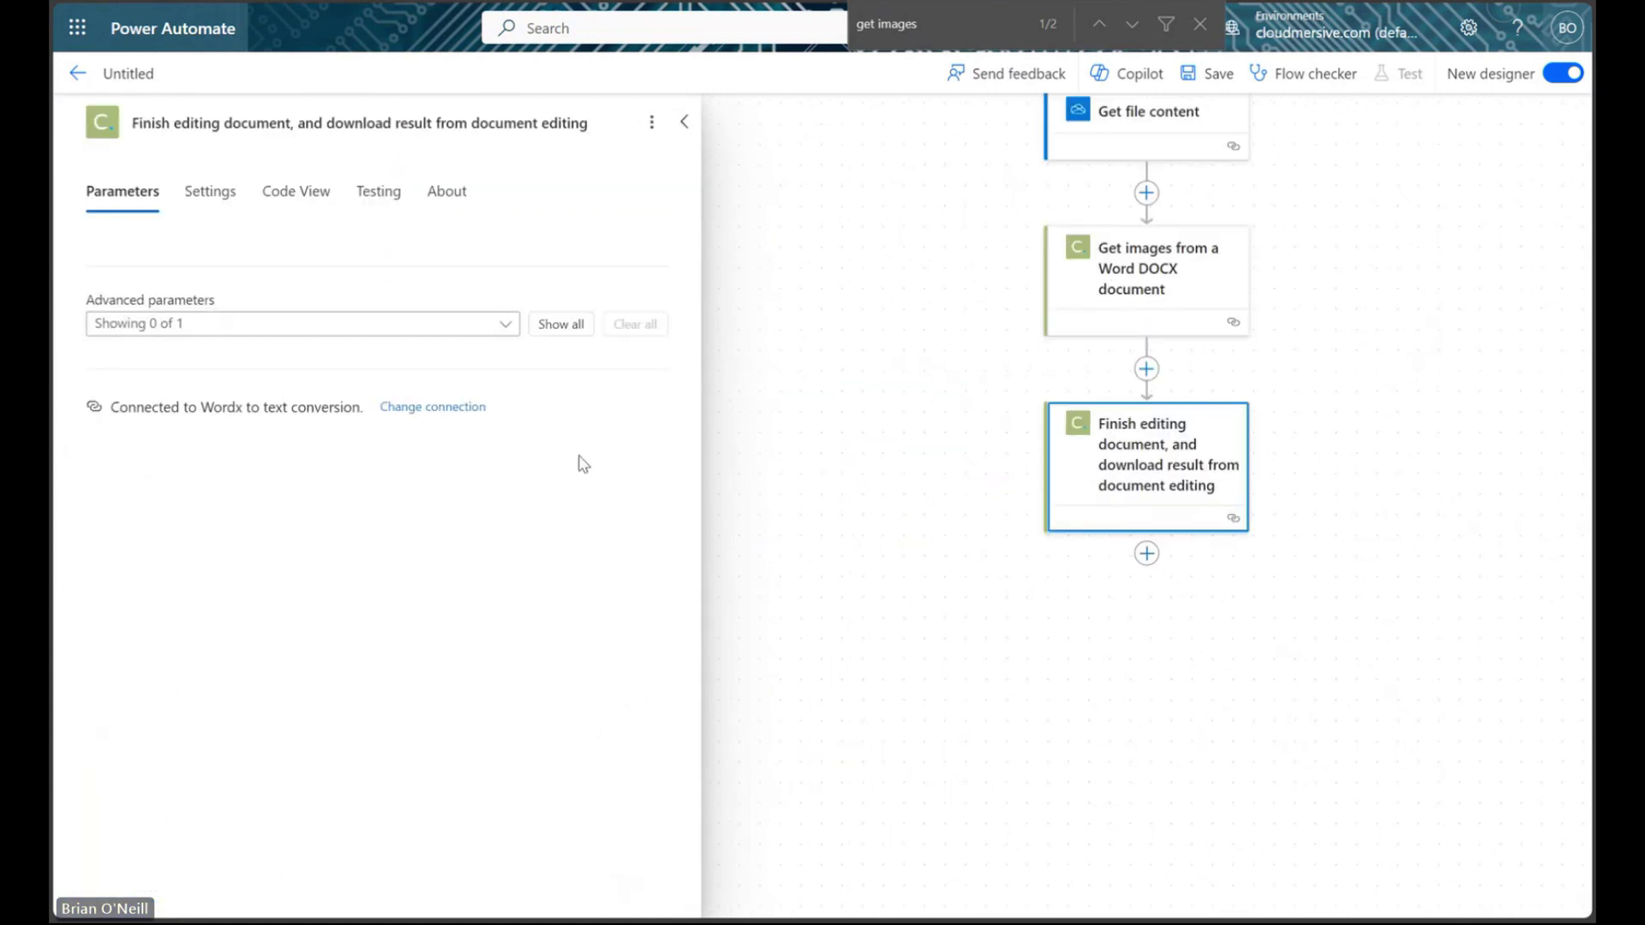
Set the finish-editing input file URL to each image's ImageContentsURL.
{"action": "left_click", "coordinate": [555, 325]}
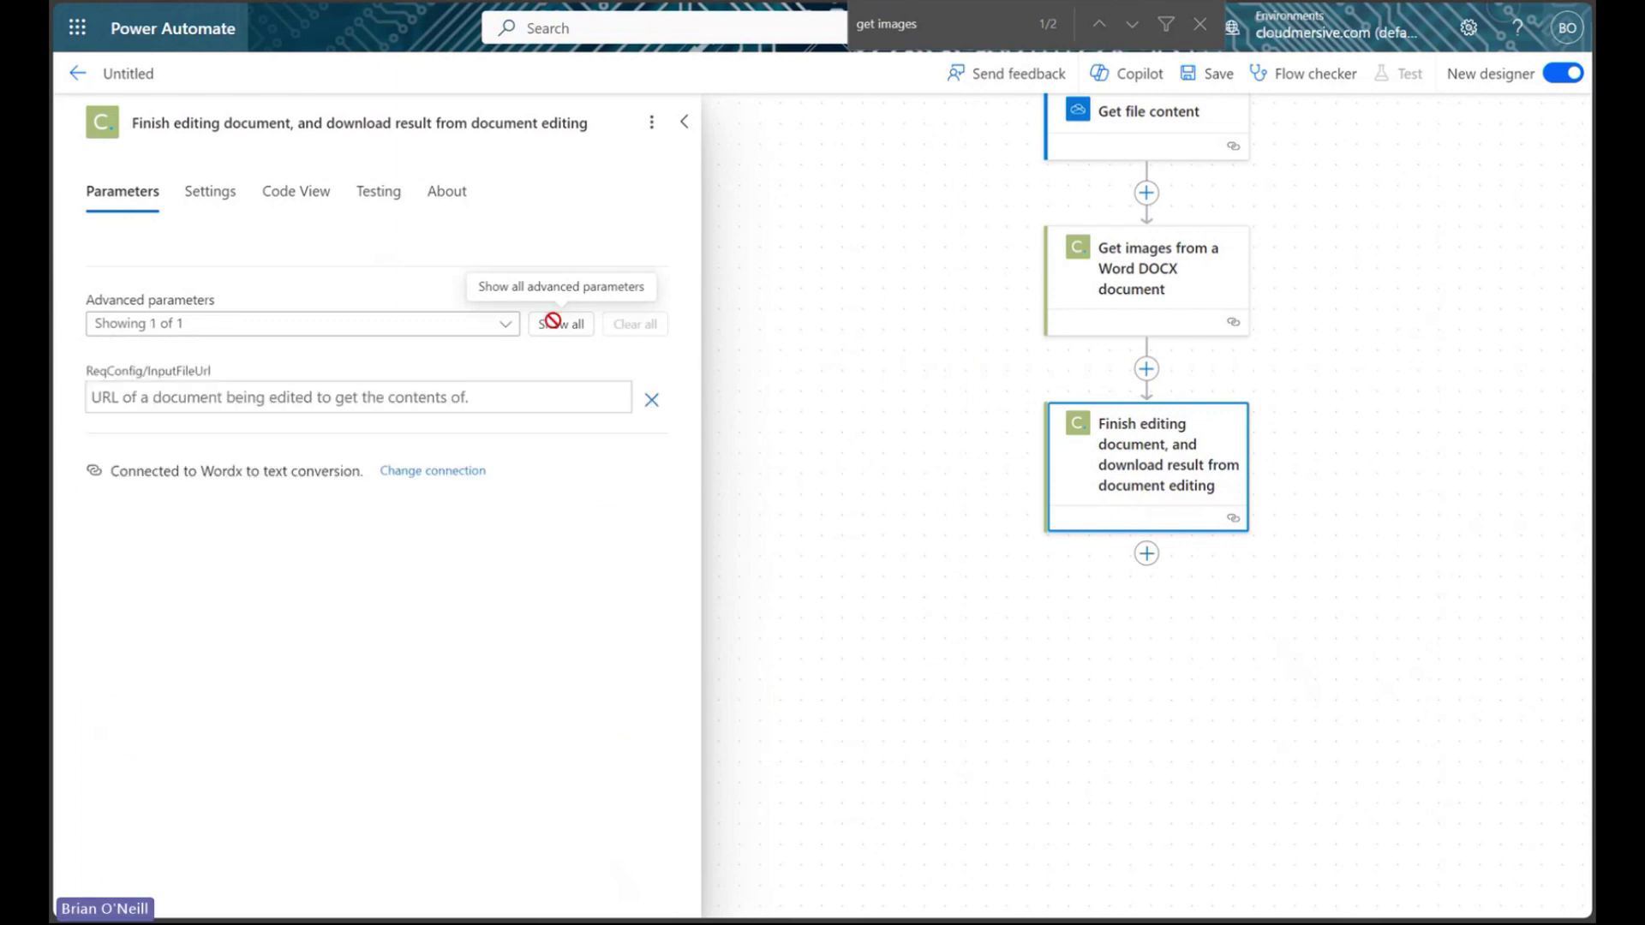
{"action": "left_click", "coordinate": [494, 390]}
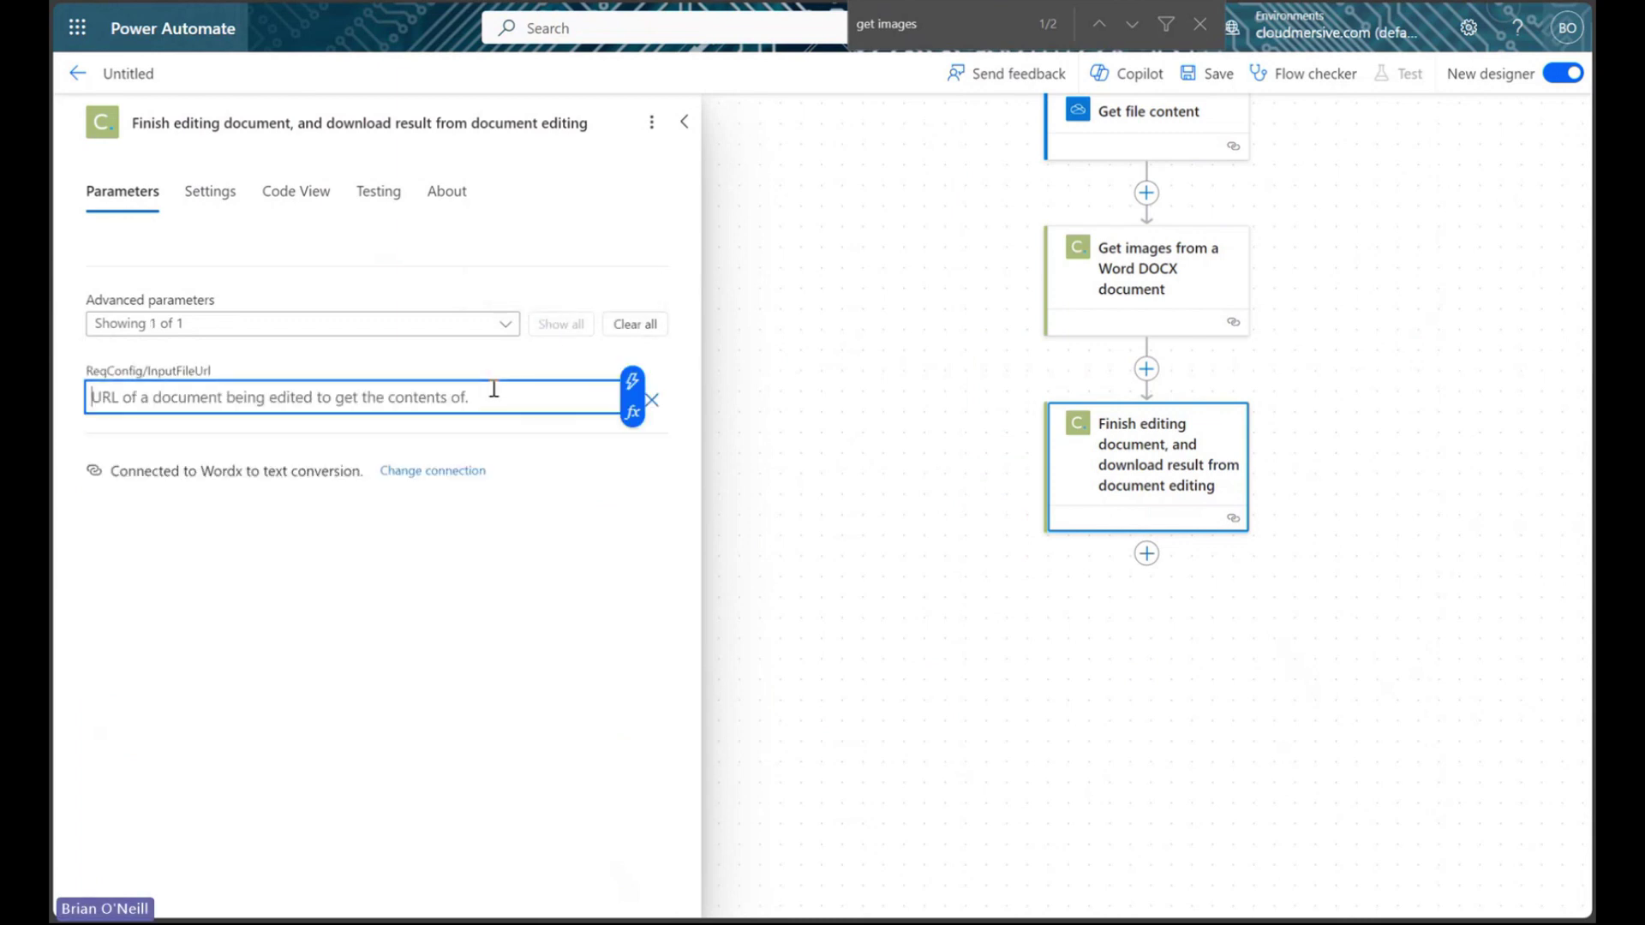
{"action": "left_click", "coordinate": [632, 382]}
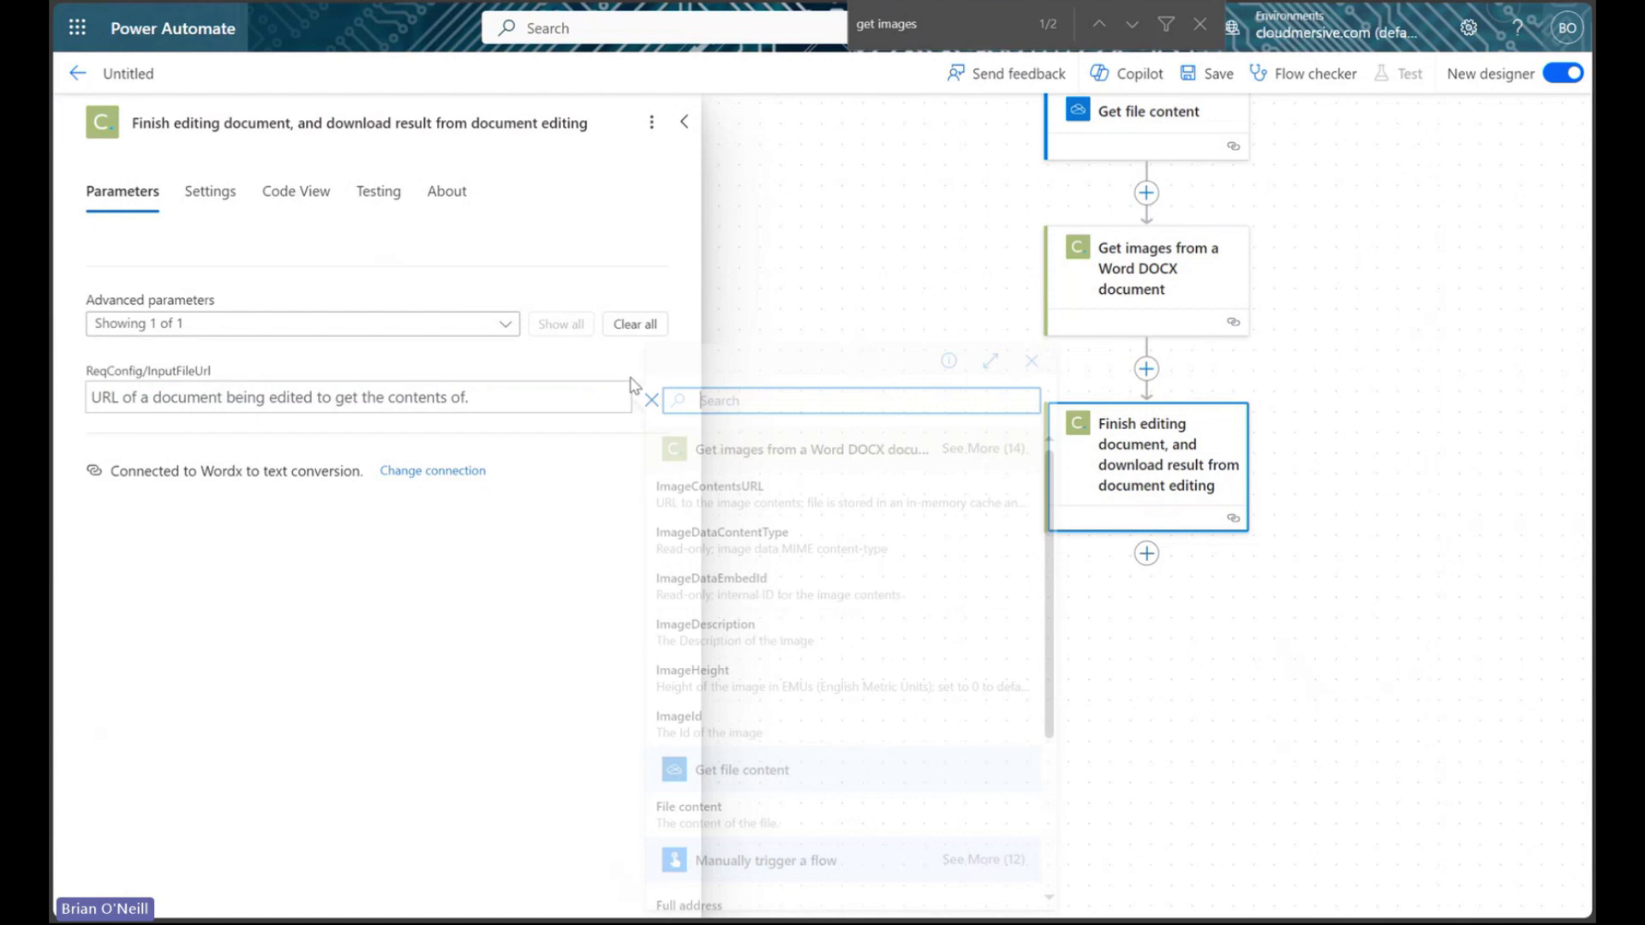
{"action": "left_click", "coordinate": [789, 502]}
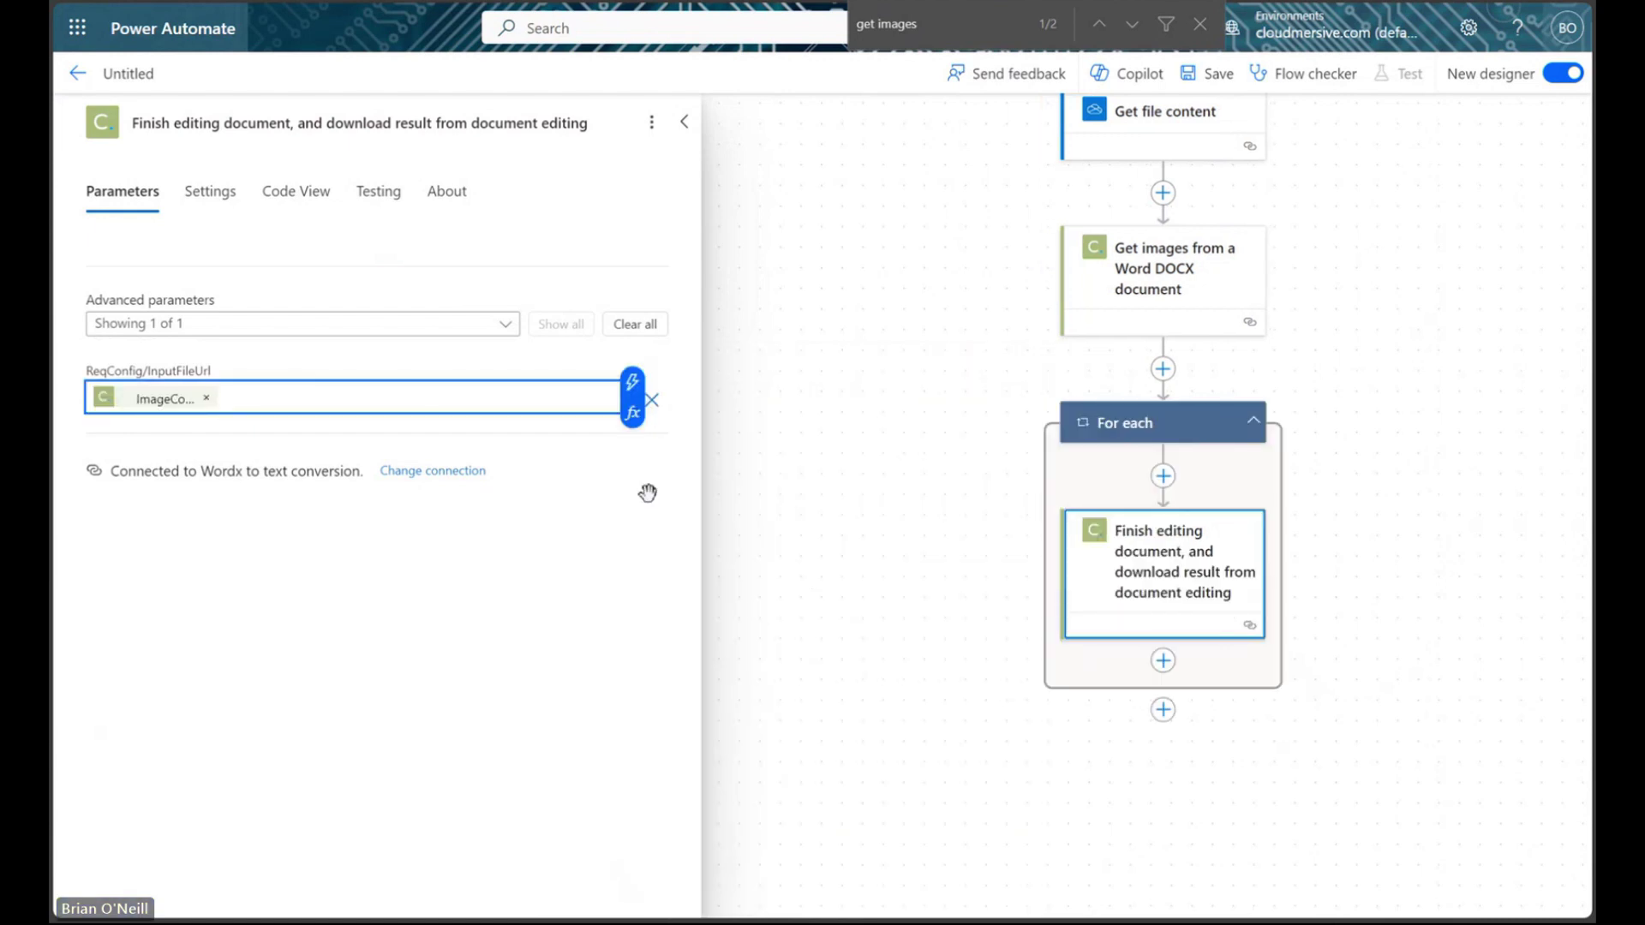
{"action": "left_click", "coordinate": [682, 126]}
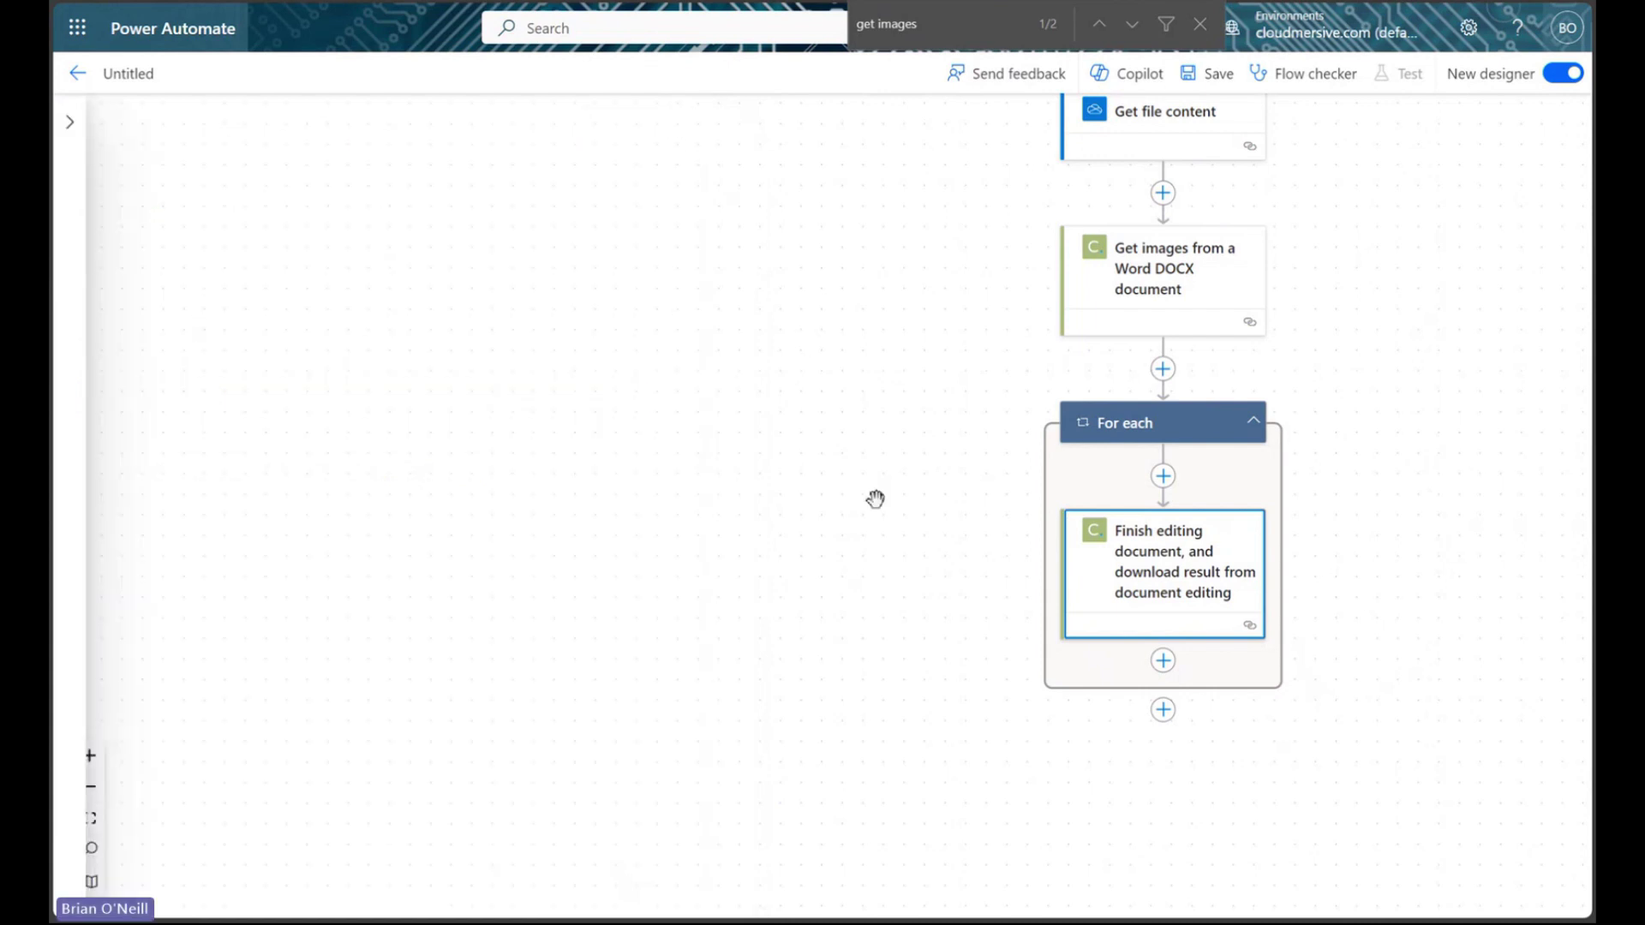
Add a OneDrive Create file action inside the For each loop.
{"action": "scroll", "coordinate": [875, 499], "scroll_direction": "right", "scroll_amount": 5}
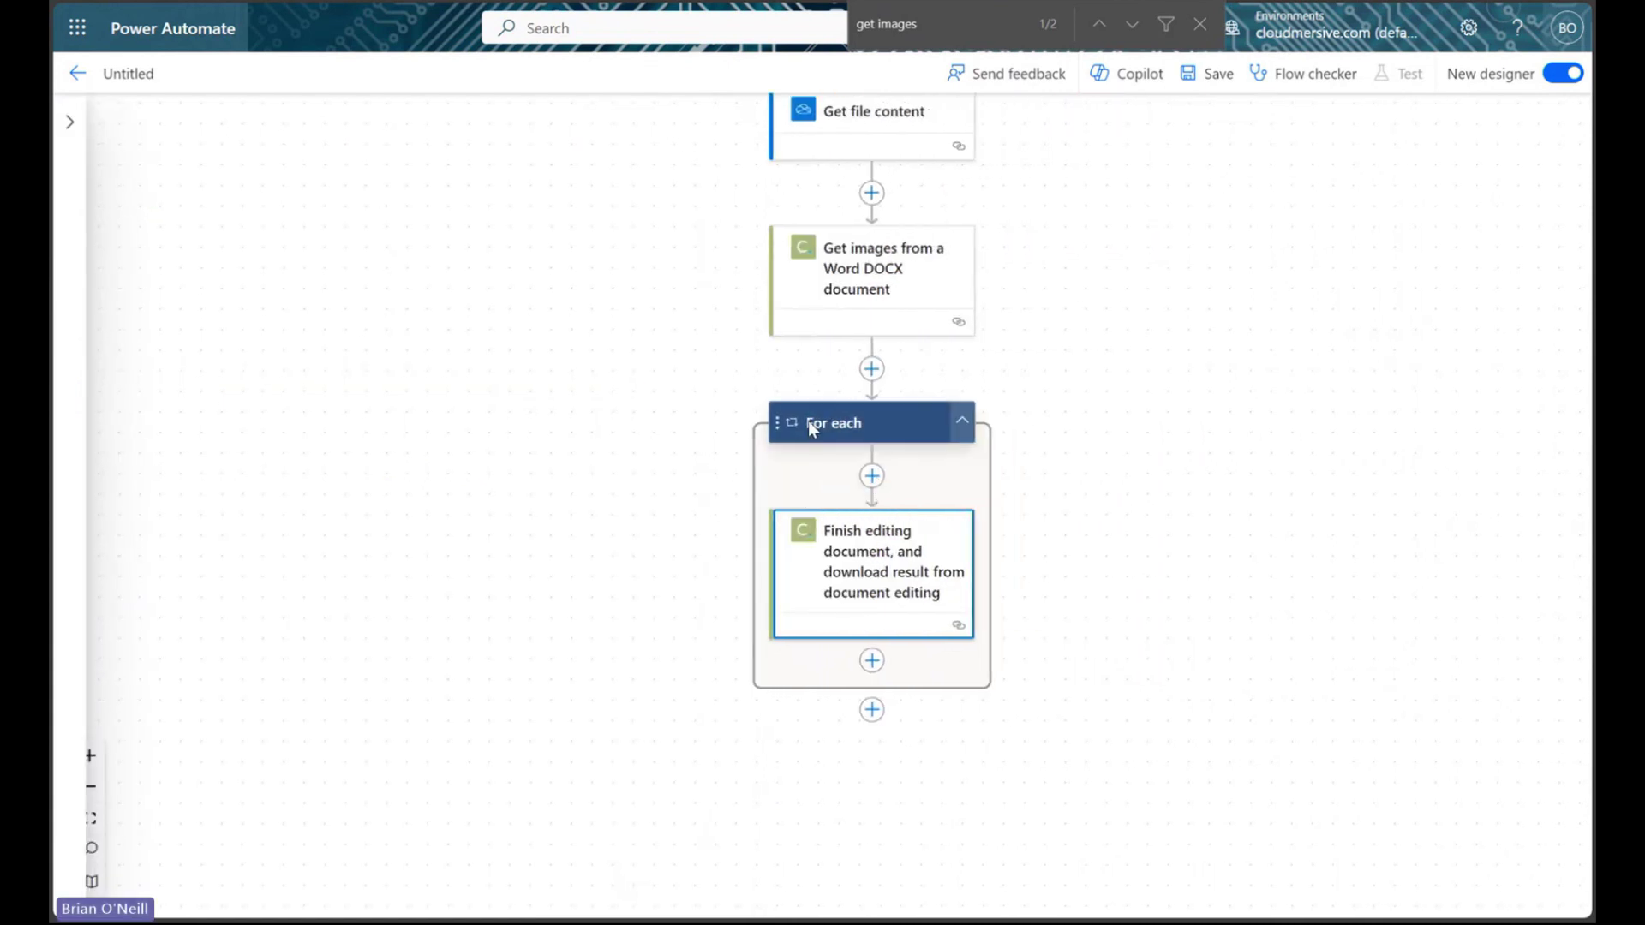
{"action": "scroll", "coordinate": [1096, 514], "scroll_direction": "up", "scroll_amount": 2}
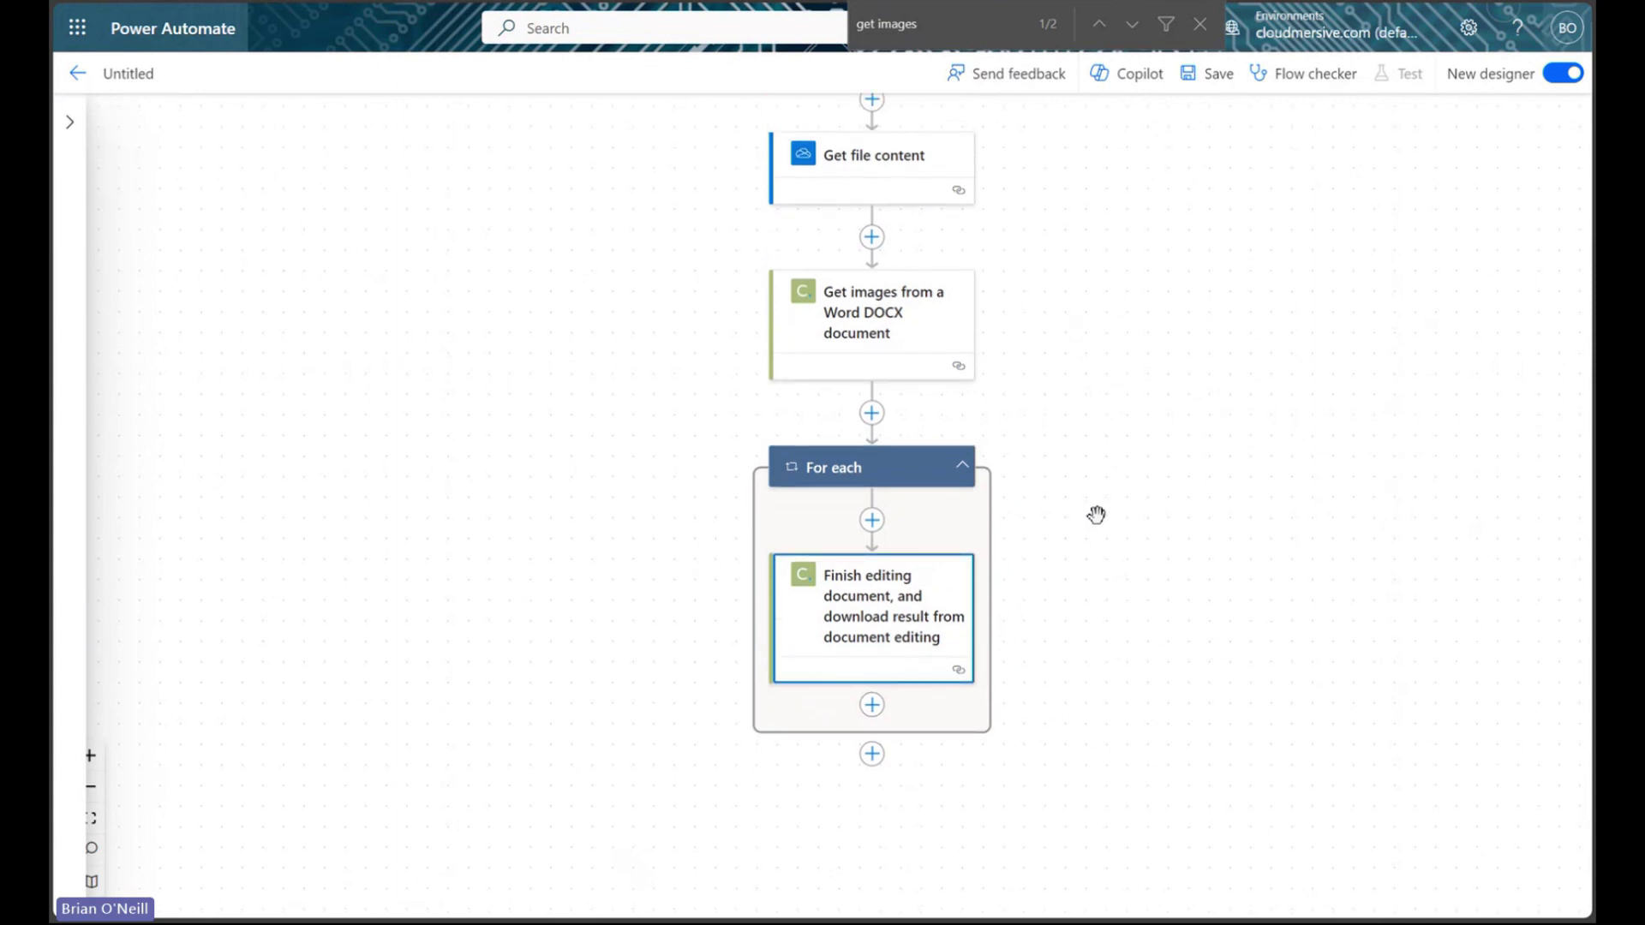
{"action": "scroll", "coordinate": [1097, 514], "scroll_direction": "up", "scroll_amount": 1}
{"action": "scroll", "coordinate": [1097, 514], "scroll_direction": "down", "scroll_amount": 2}
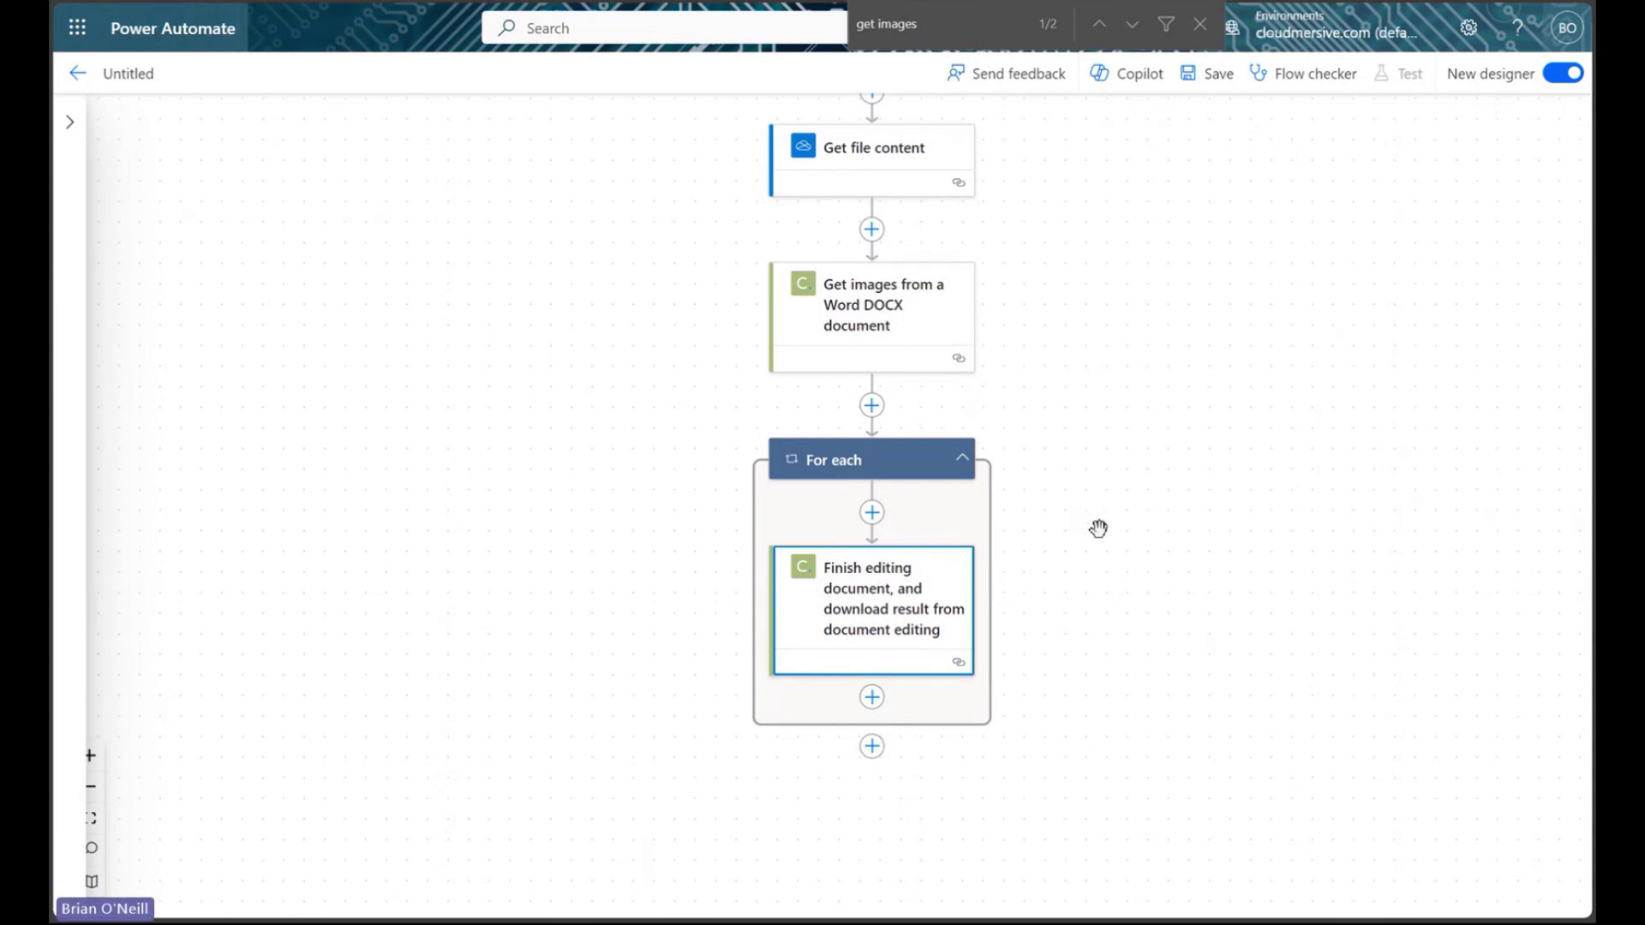
{"action": "left_click", "coordinate": [871, 696]}
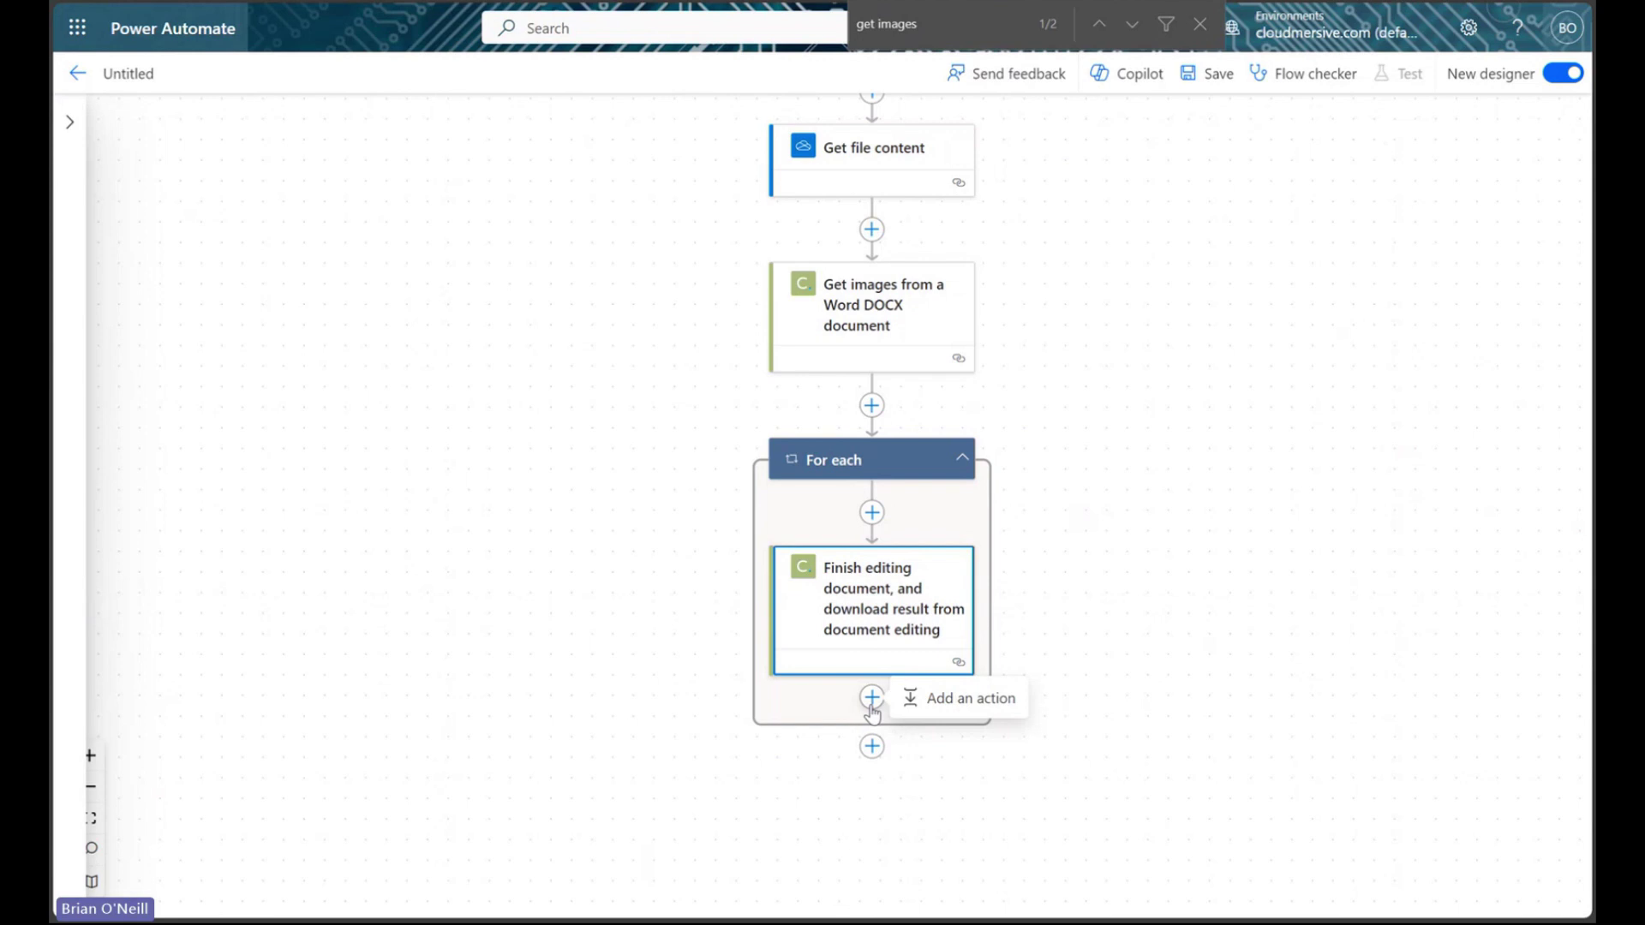
{"action": "left_click", "coordinate": [919, 698]}
{"action": "type", "text": "create file"}
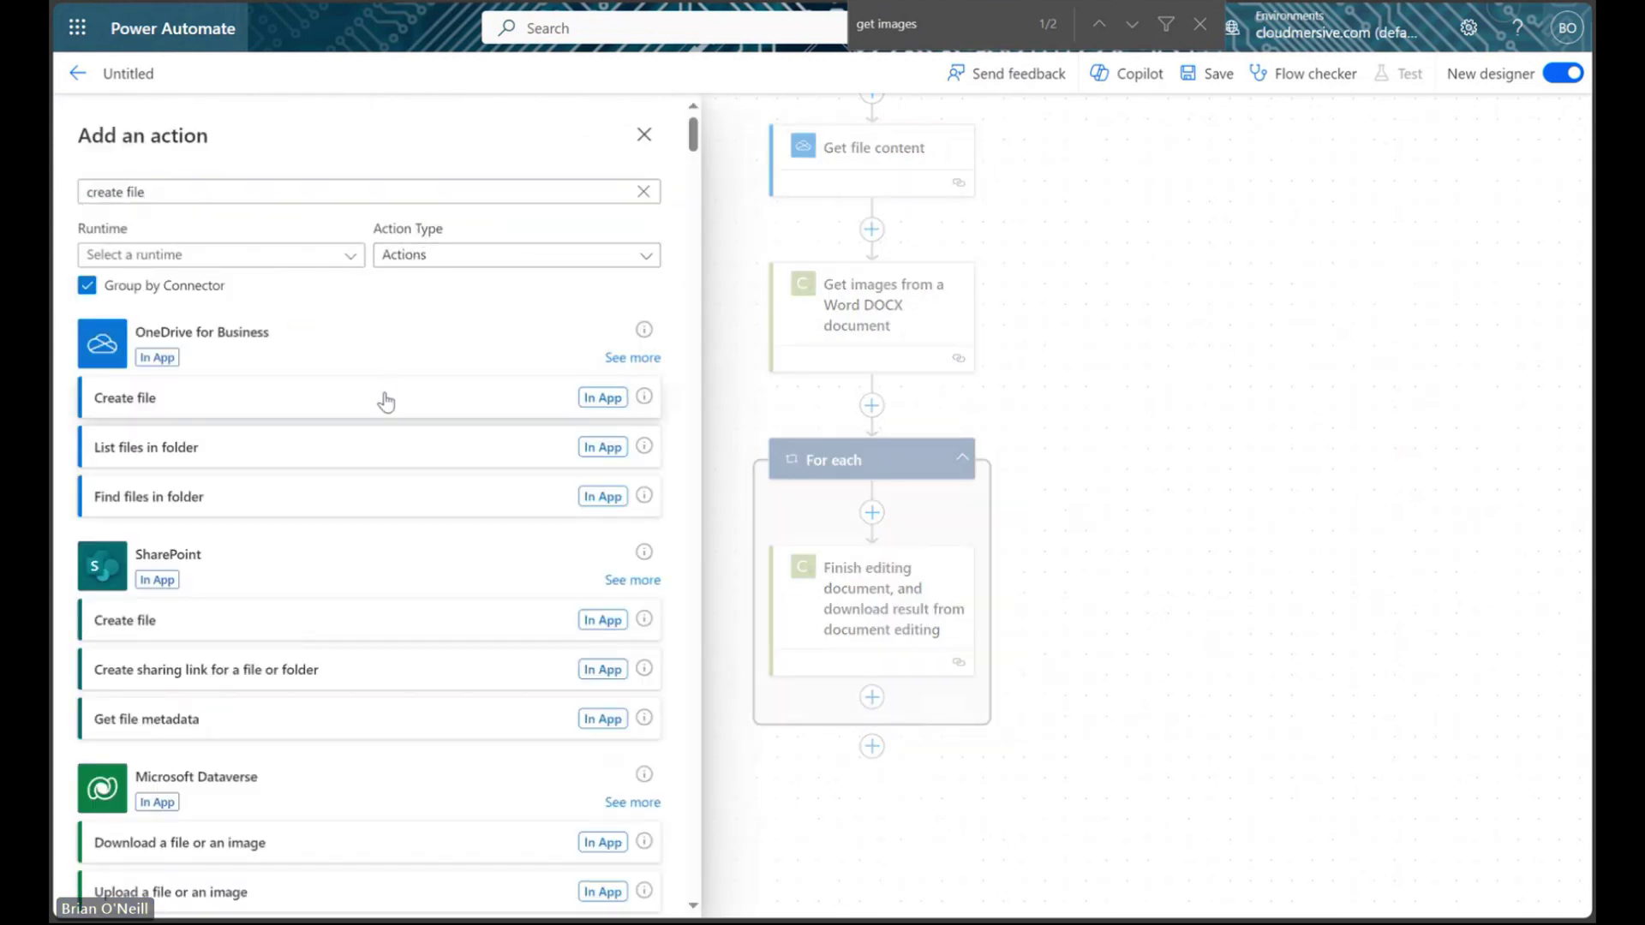
{"action": "left_click", "coordinate": [385, 400]}
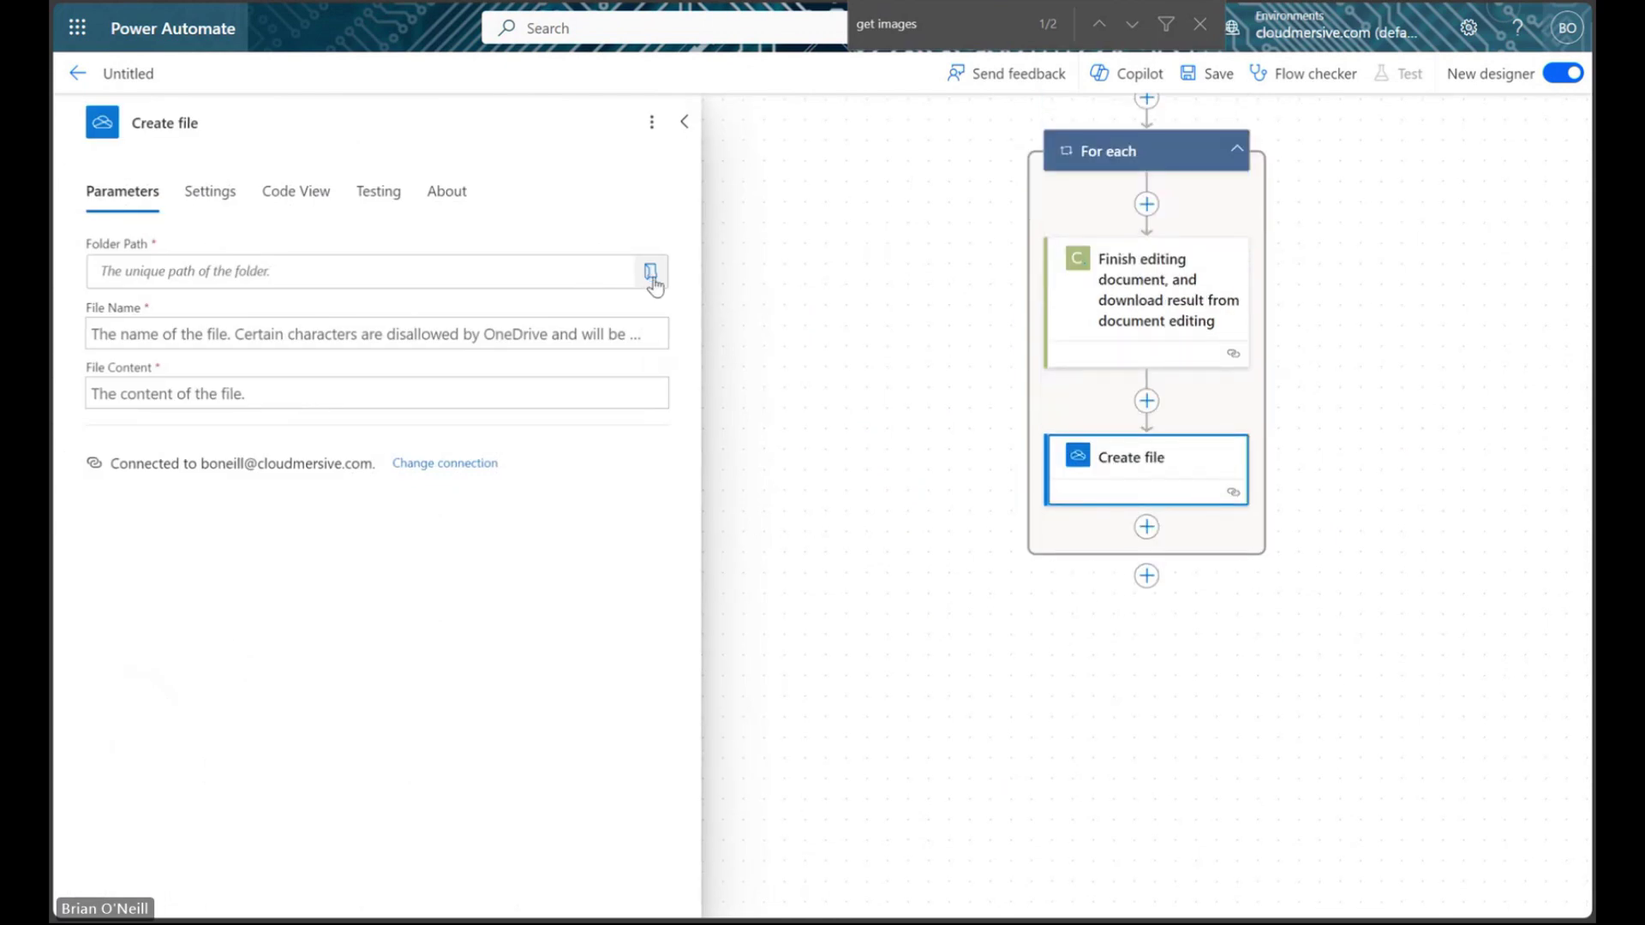
Set Create file to folder /Sample Files, file name image.png, and content OutputContent.
{"action": "left_click", "coordinate": [652, 278]}
{"action": "left_click", "coordinate": [1016, 366]}
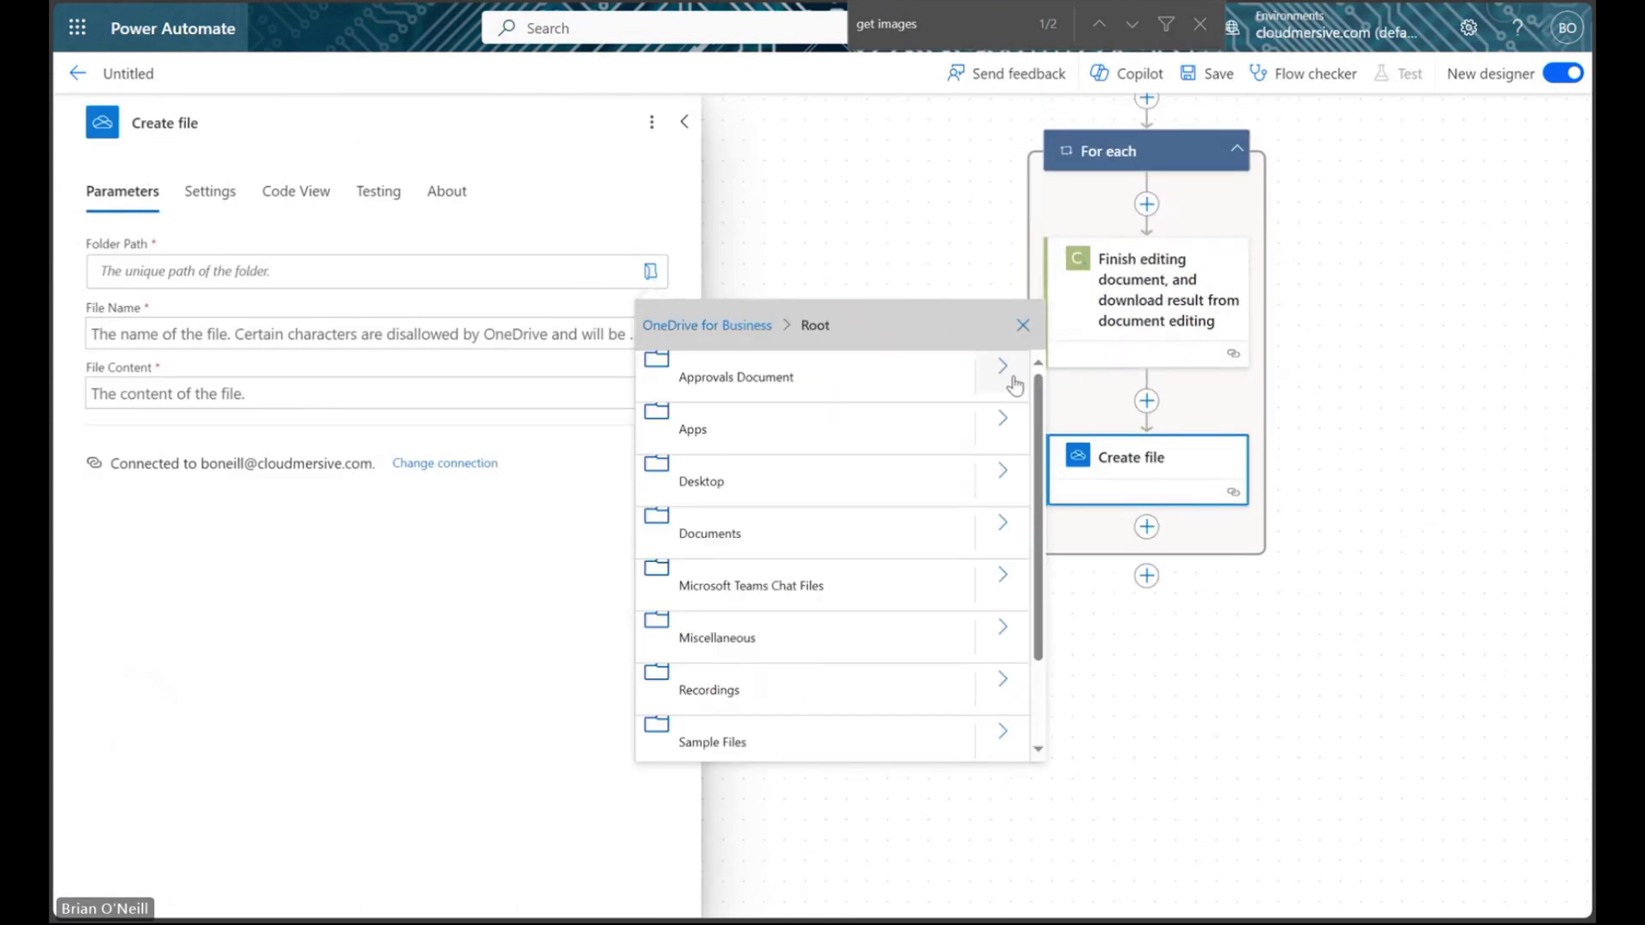
{"action": "left_click", "coordinate": [857, 744]}
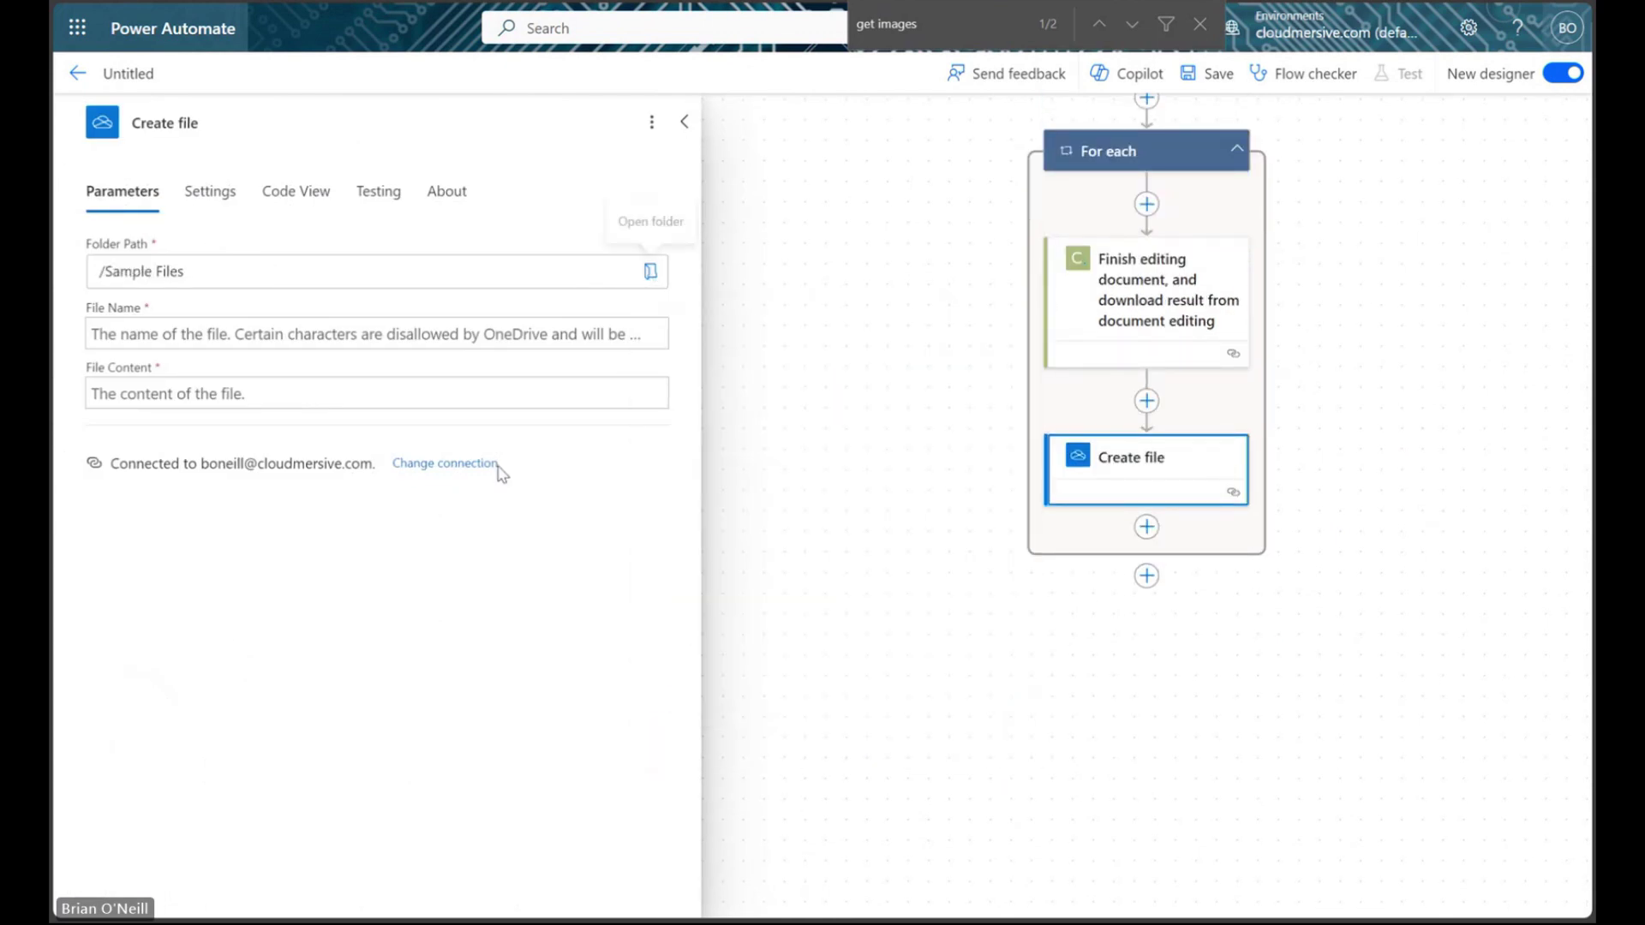
{"action": "left_click", "coordinate": [254, 333]}
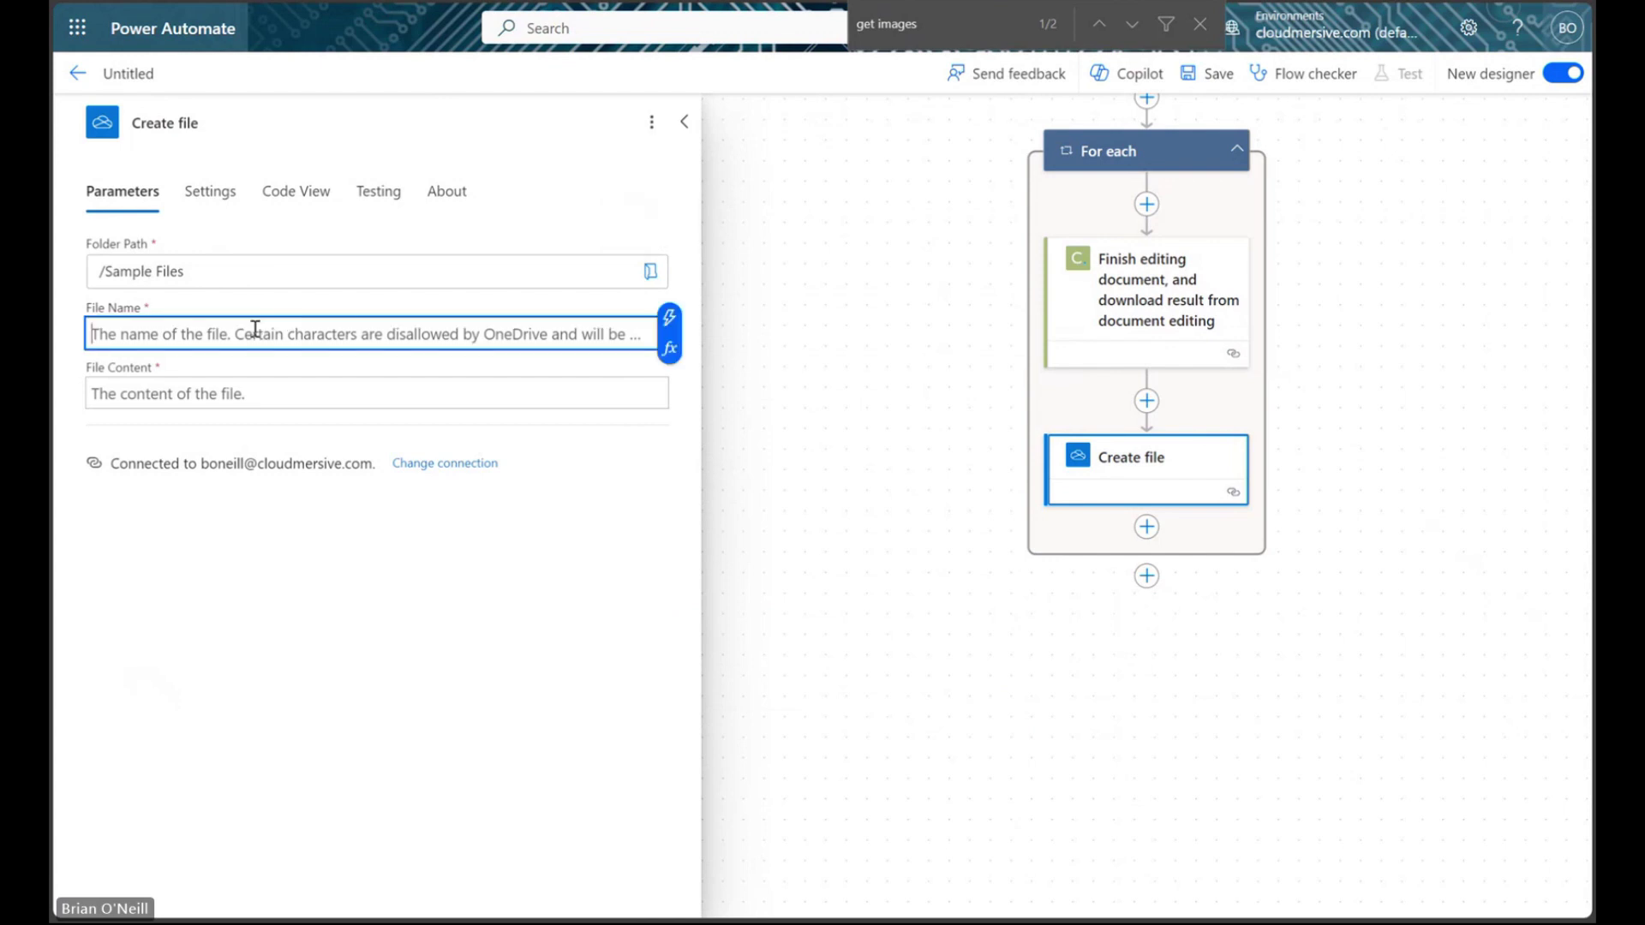
{"action": "left_click", "coordinate": [671, 319]}
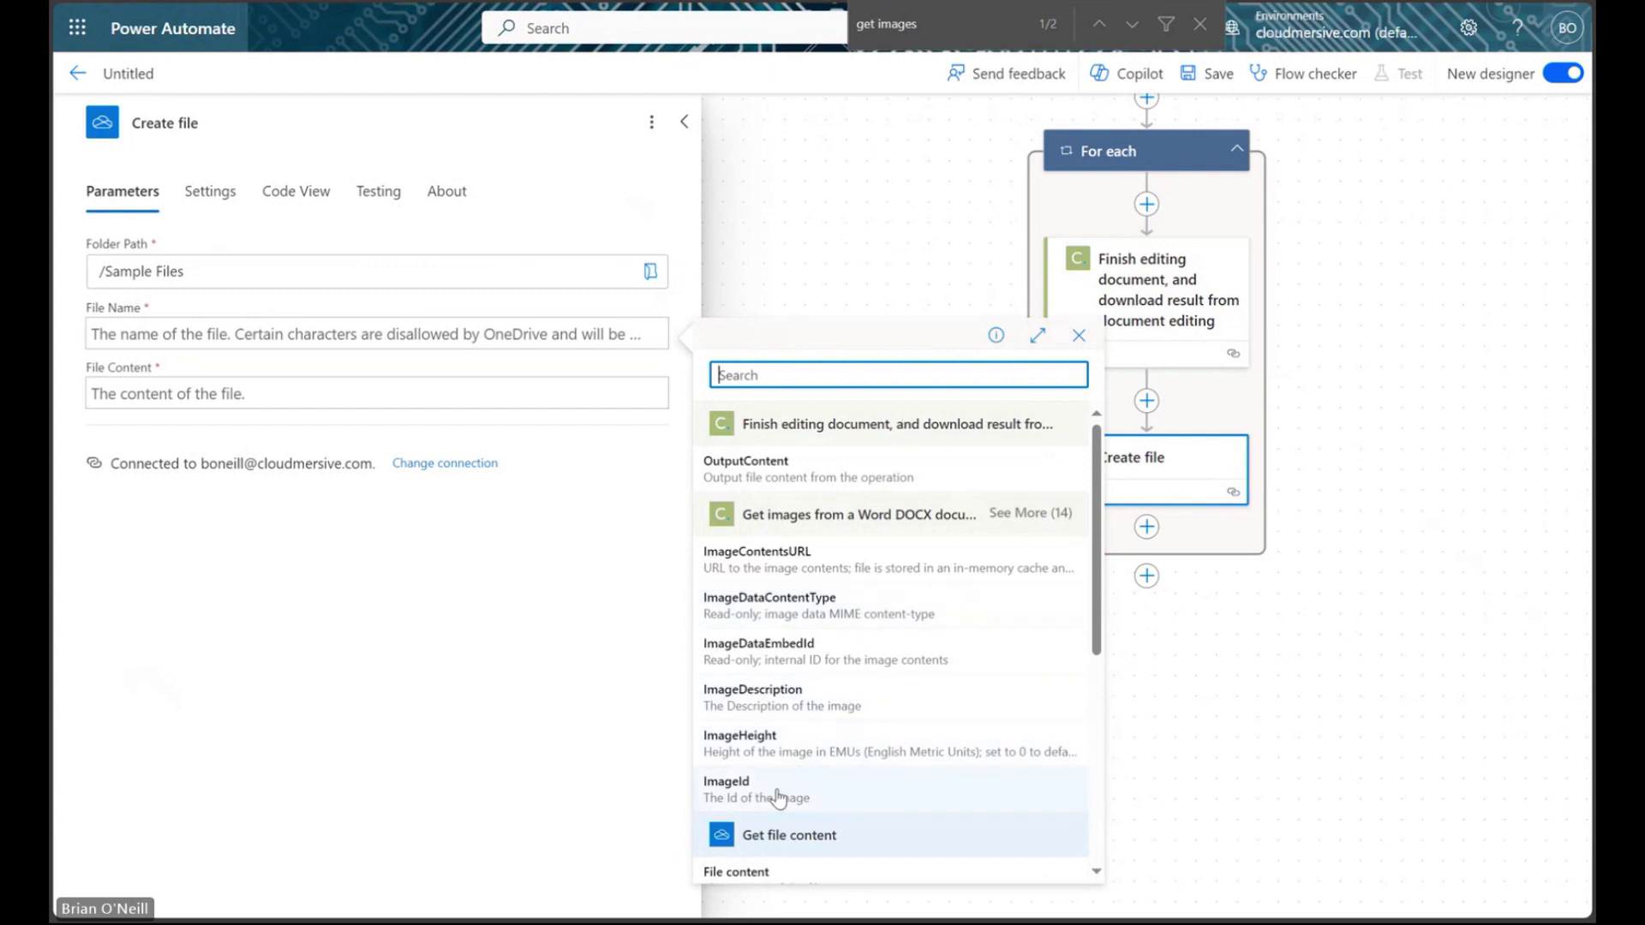
{"action": "left_click", "coordinate": [518, 336]}
{"action": "type", "text": "image.png"}
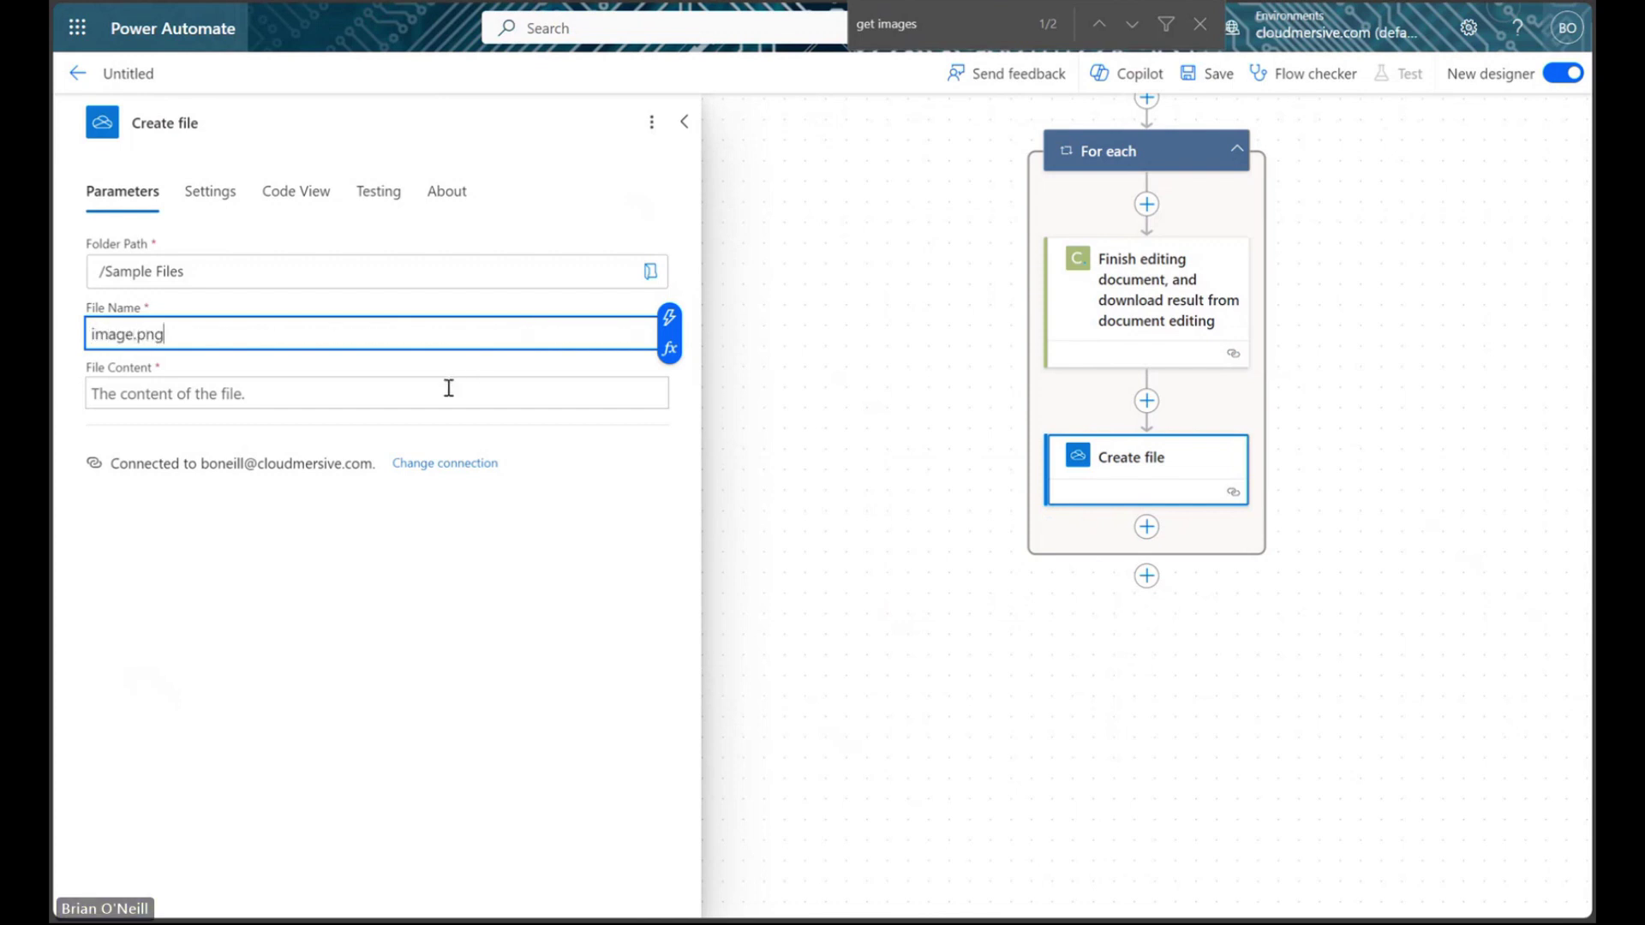
{"action": "left_click", "coordinate": [448, 386]}
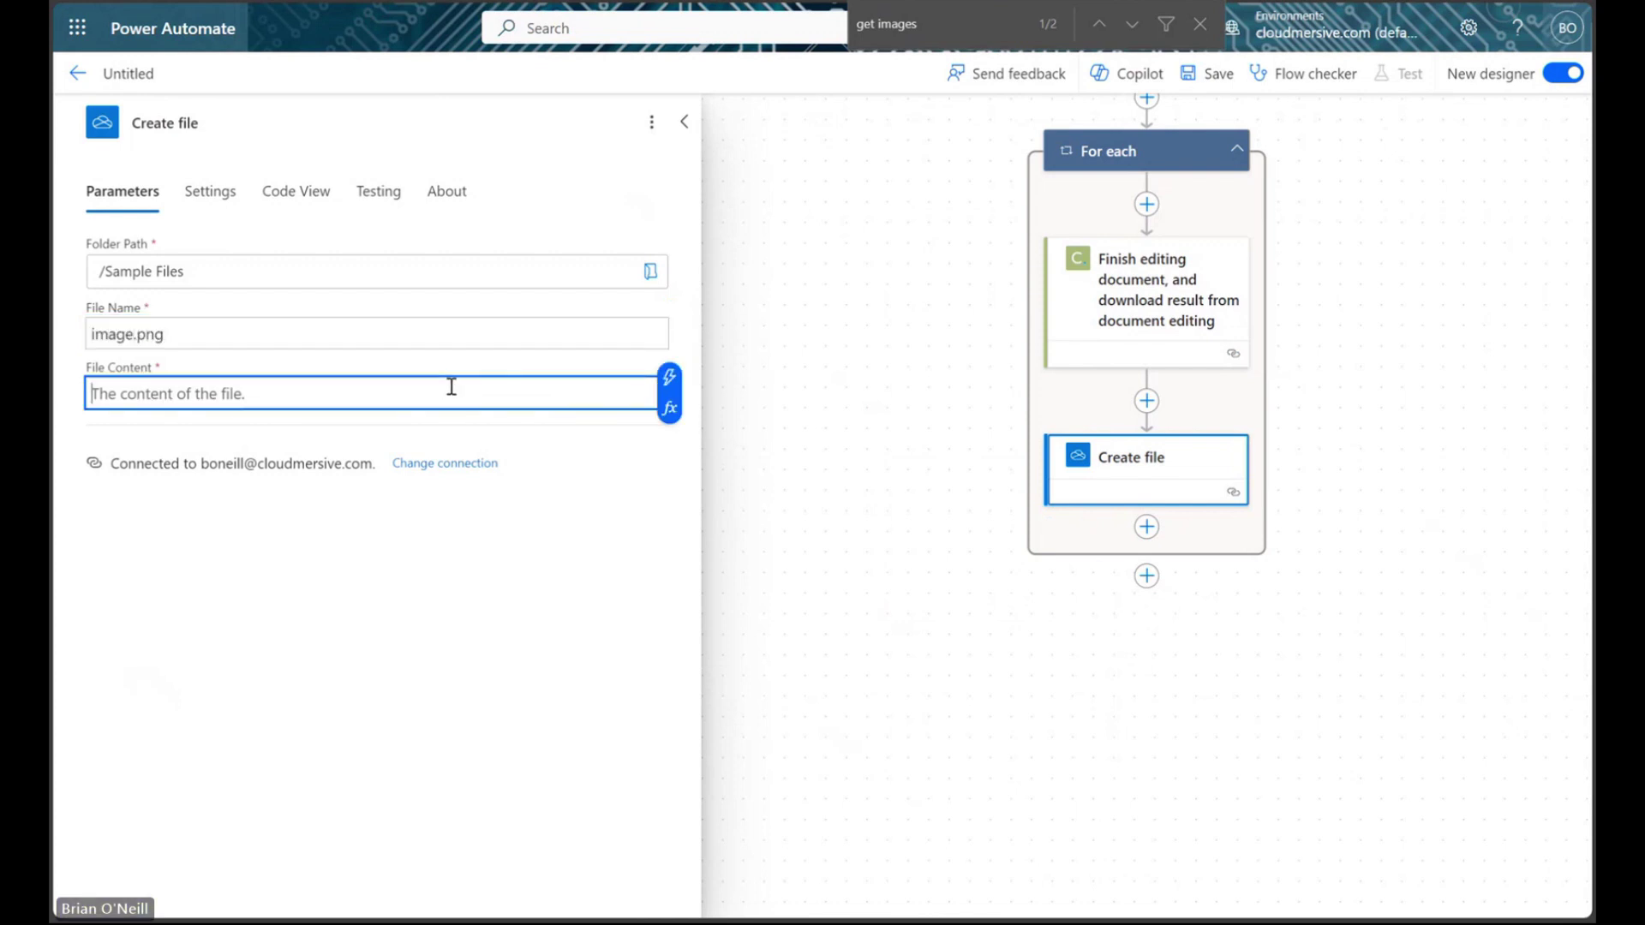
{"action": "left_click", "coordinate": [669, 377]}
{"action": "left_click", "coordinate": [852, 489]}
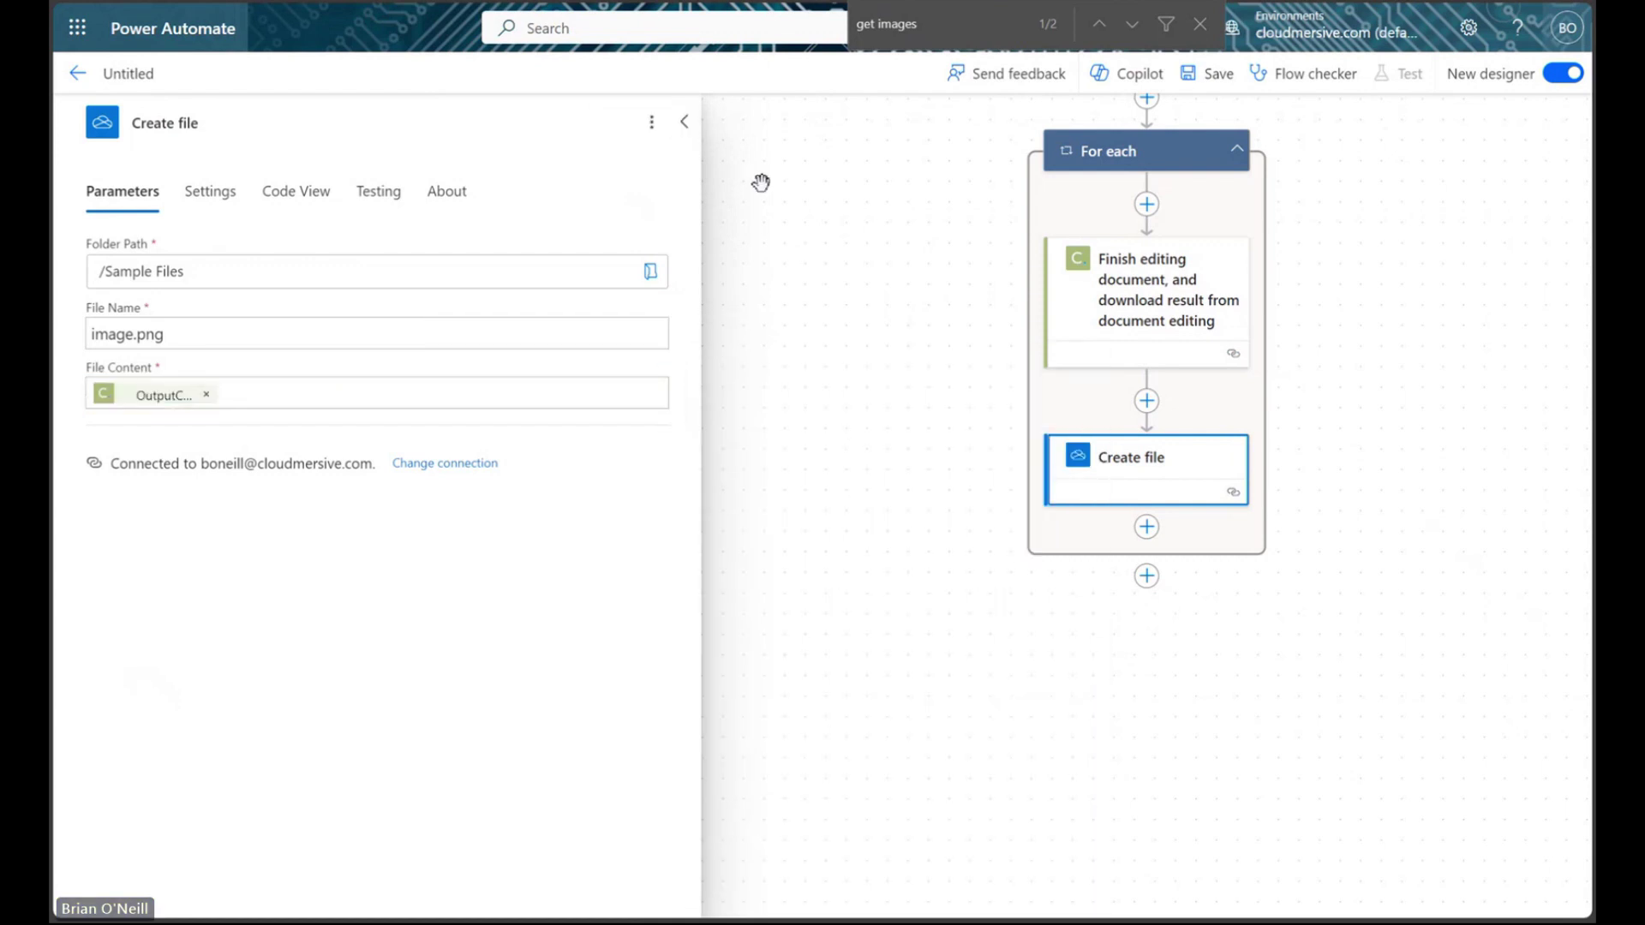
{"action": "left_click", "coordinate": [682, 124]}
Save the flow and start a test run.
{"action": "left_click", "coordinate": [1209, 74]}
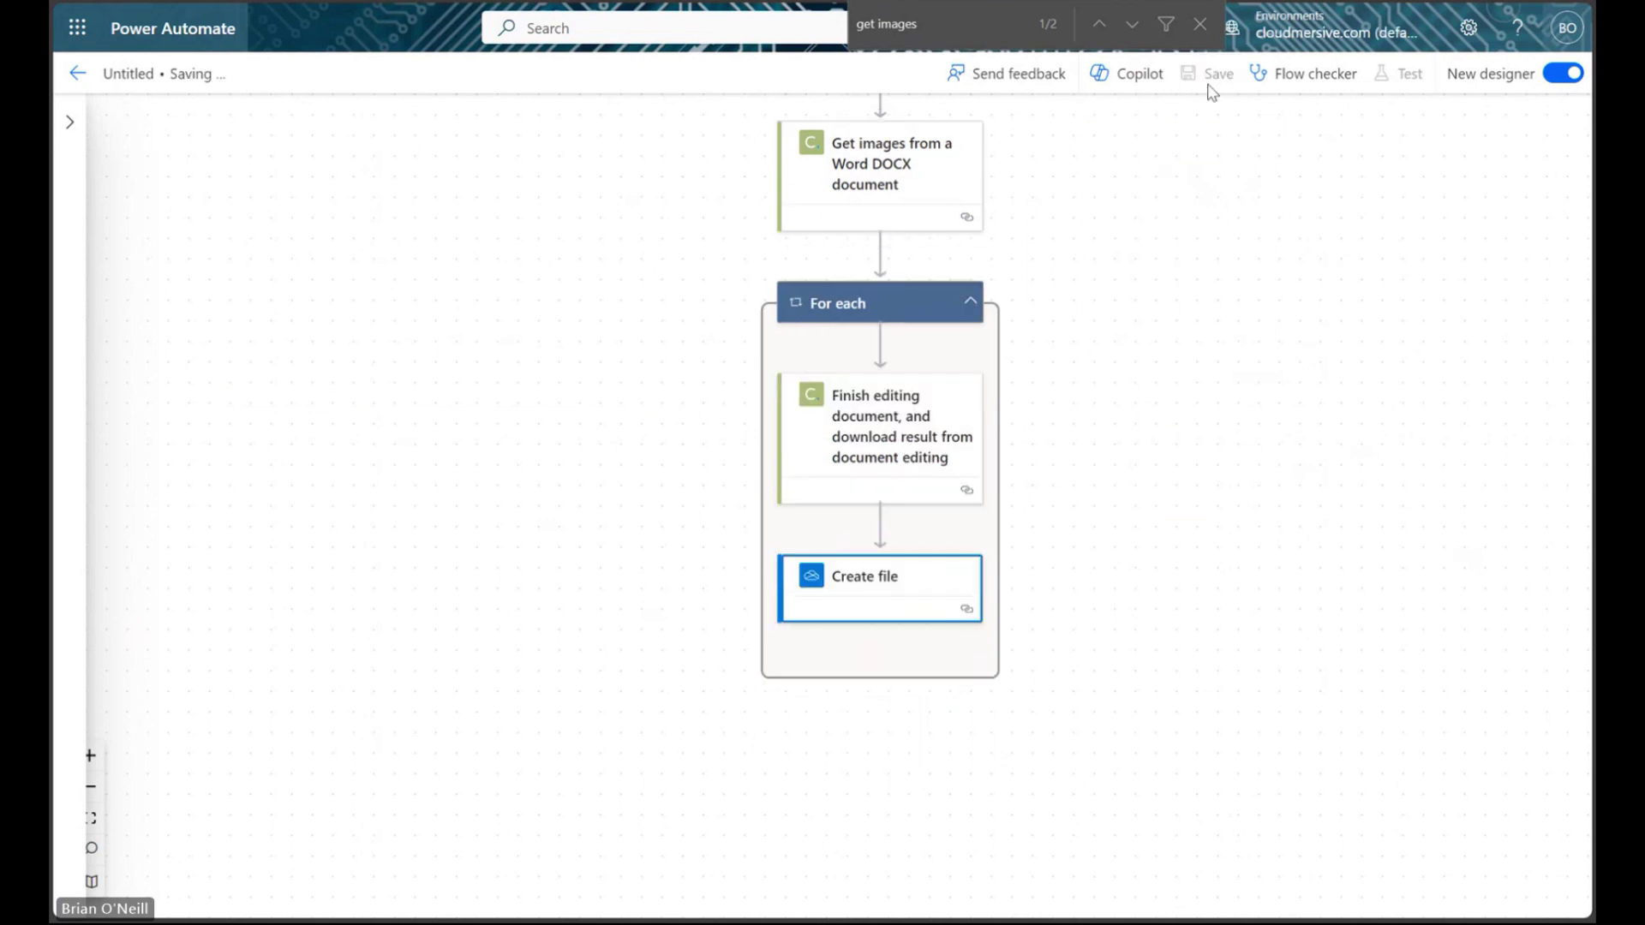
{"action": "left_click", "coordinate": [1407, 78]}
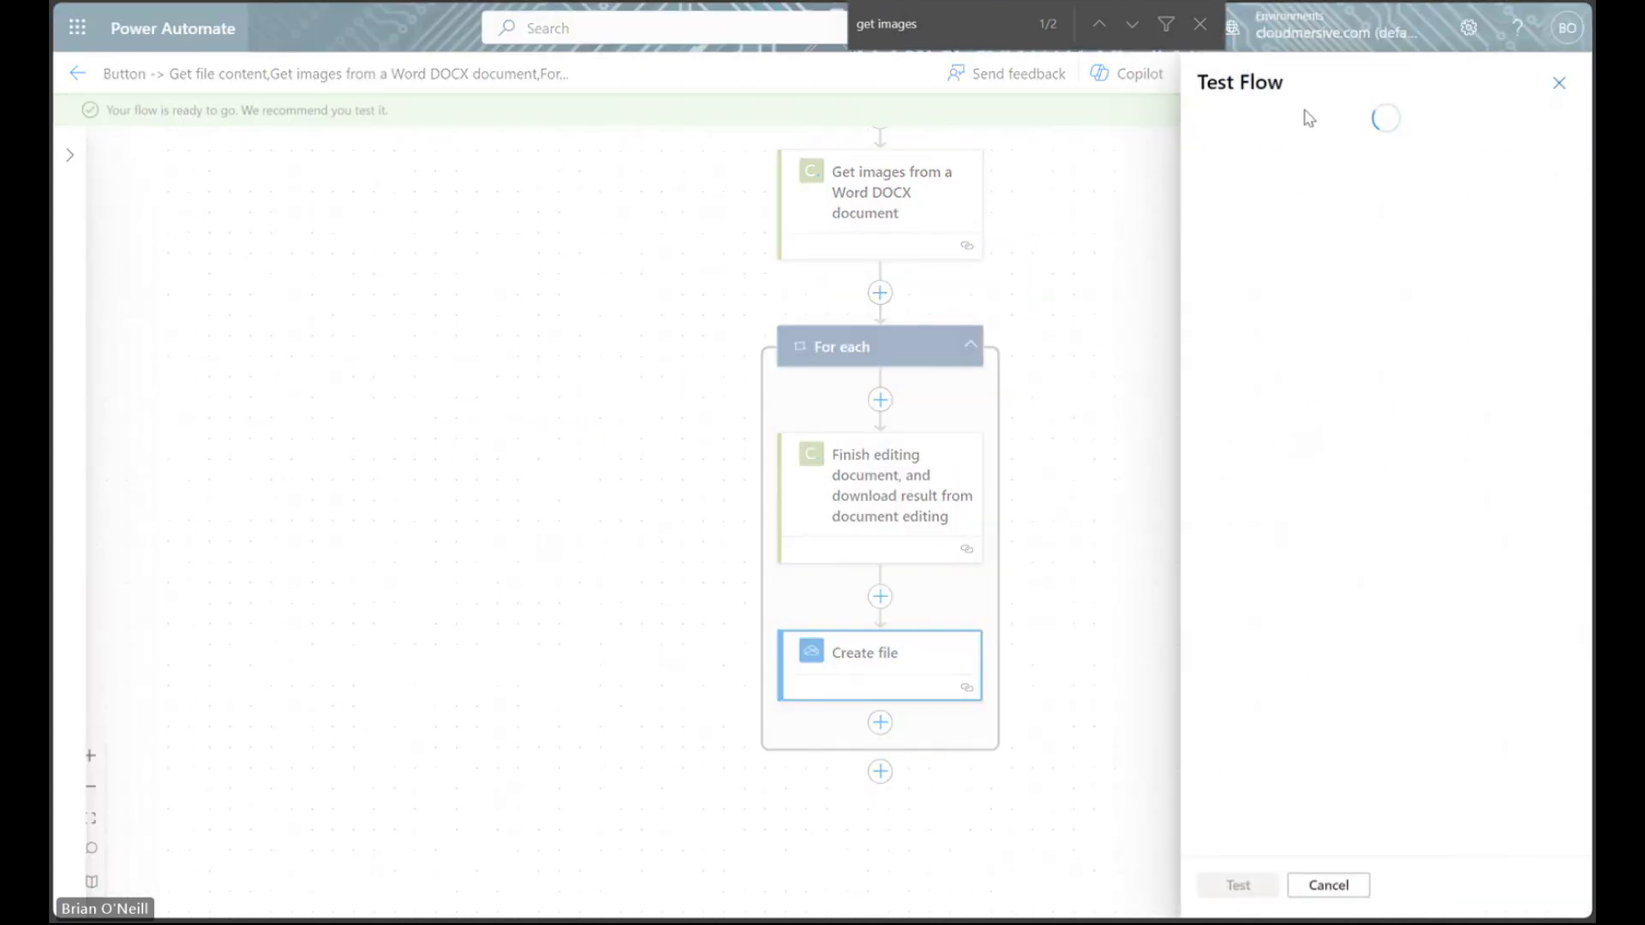